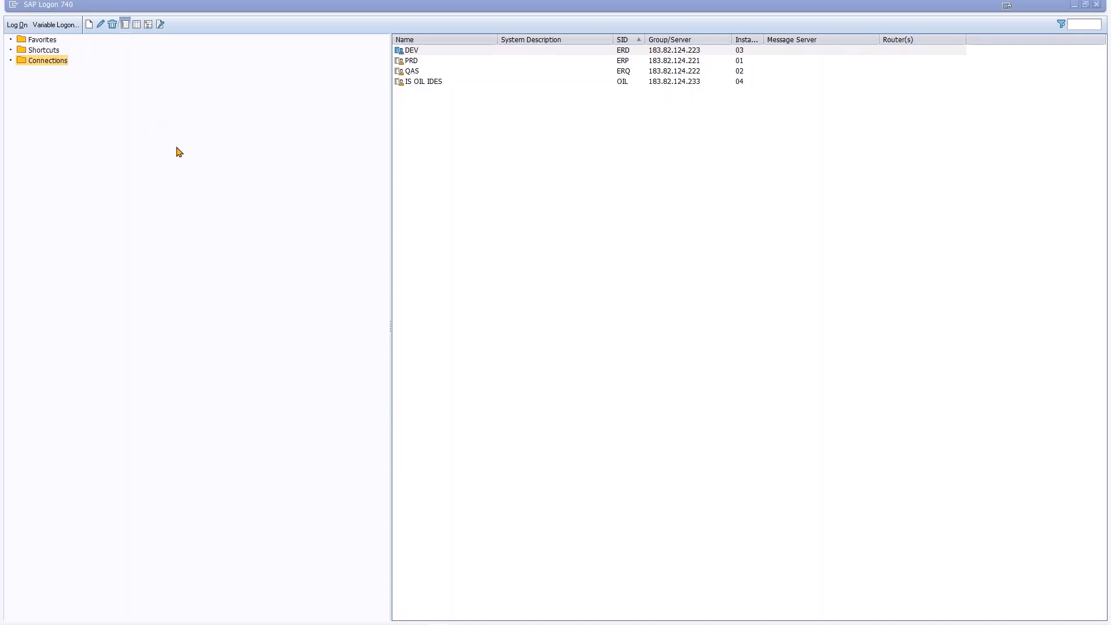
- Select the Connections folder and resize the folder tree pane, ending at about a third of the window width
{"action": "left_click", "coordinate": [48, 62]}
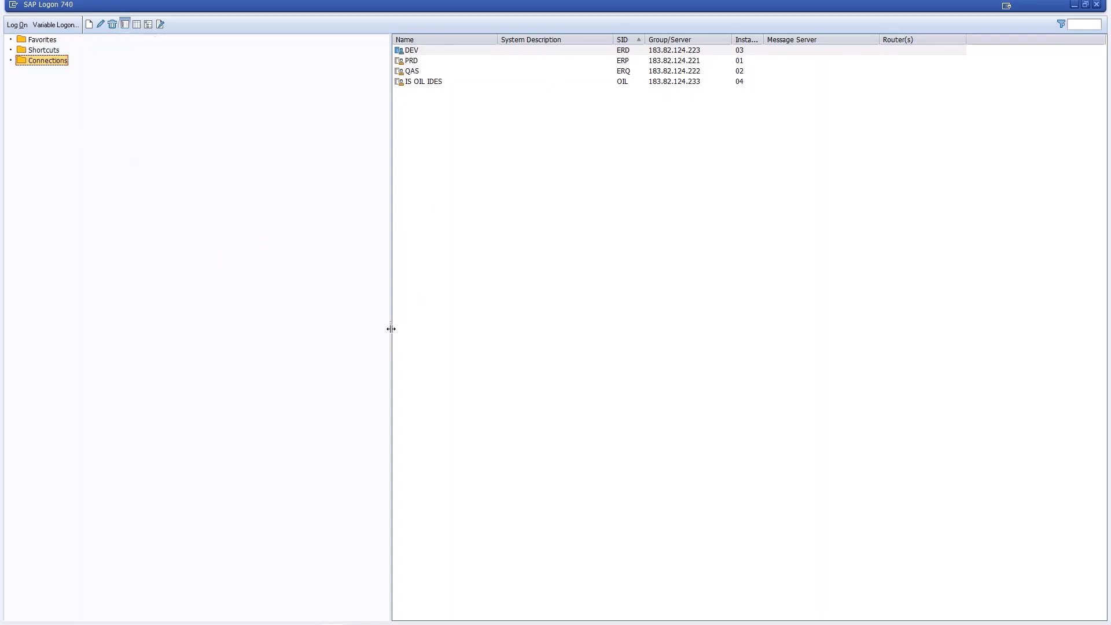
{"action": "left_click_drag", "start_coordinate": [390, 328], "coordinate": [184, 328]}
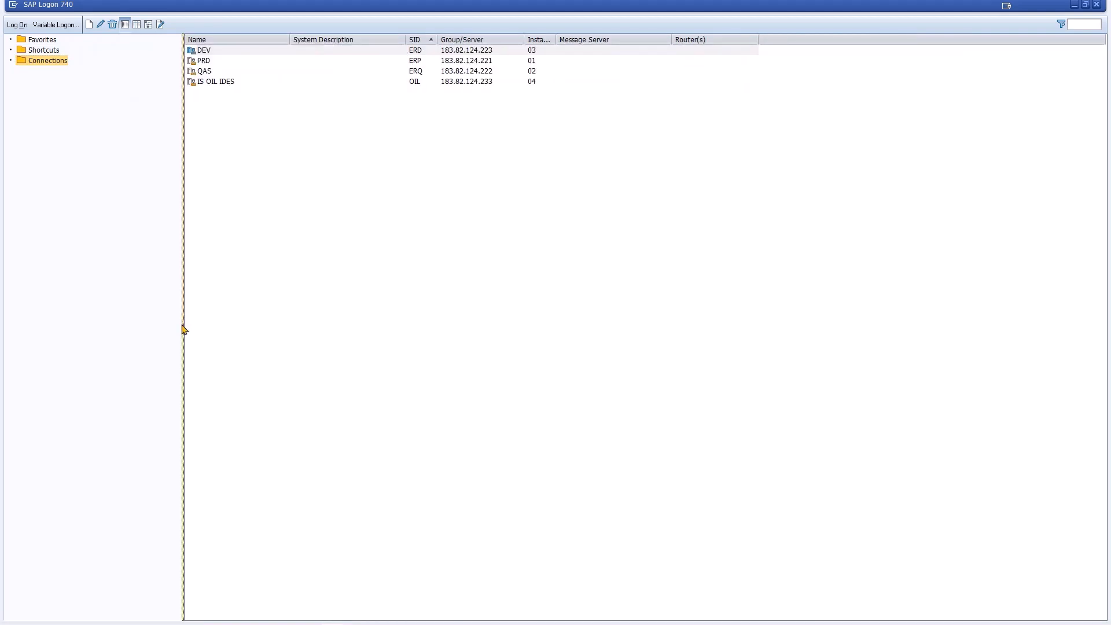
{"action": "left_click_drag", "start_coordinate": [184, 326], "coordinate": [376, 322]}
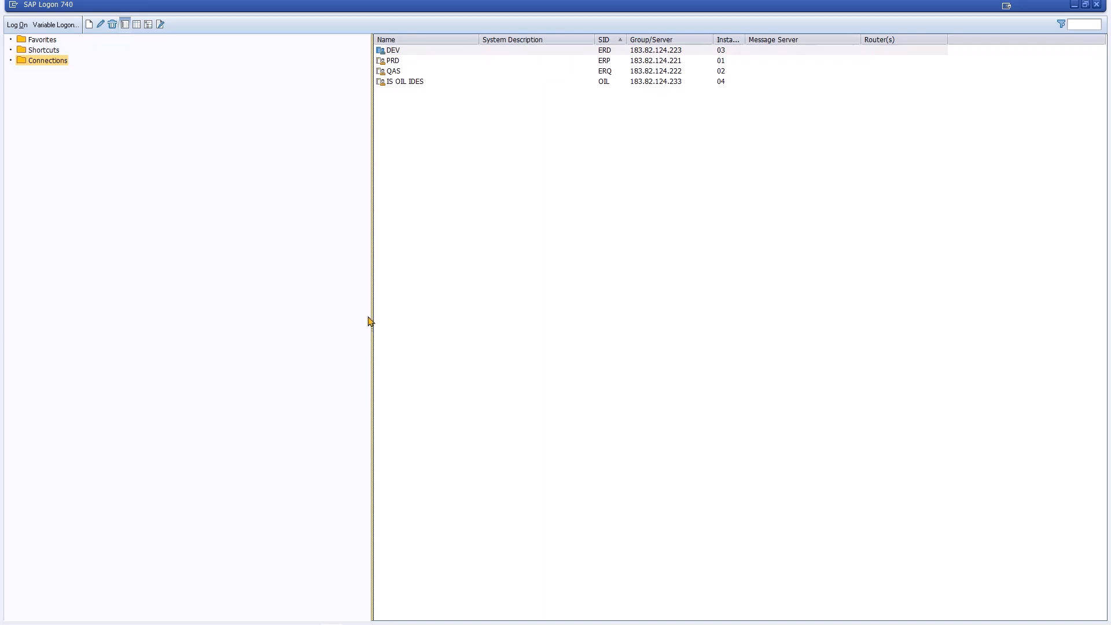
- Review the contents of the Favorites, Shortcuts and Connections folders, finishing on Connections
{"action": "left_click", "coordinate": [42, 40]}
{"action": "left_click", "coordinate": [43, 51]}
{"action": "left_click", "coordinate": [42, 62]}
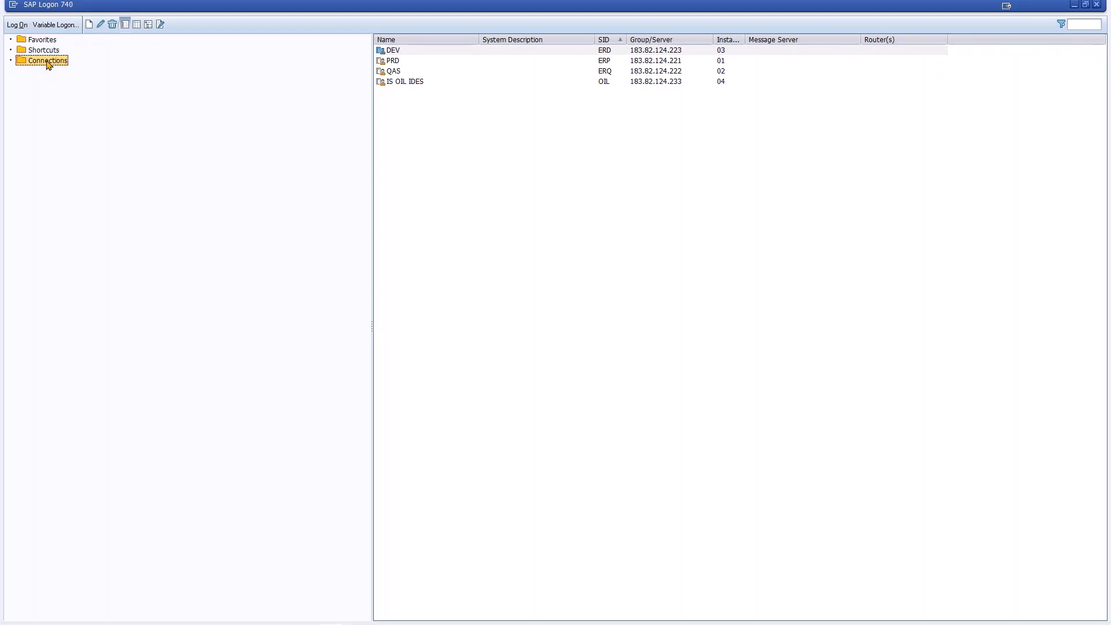
{"action": "left_click", "coordinate": [47, 41]}
{"action": "left_click", "coordinate": [46, 62]}
{"action": "left_click", "coordinate": [46, 52]}
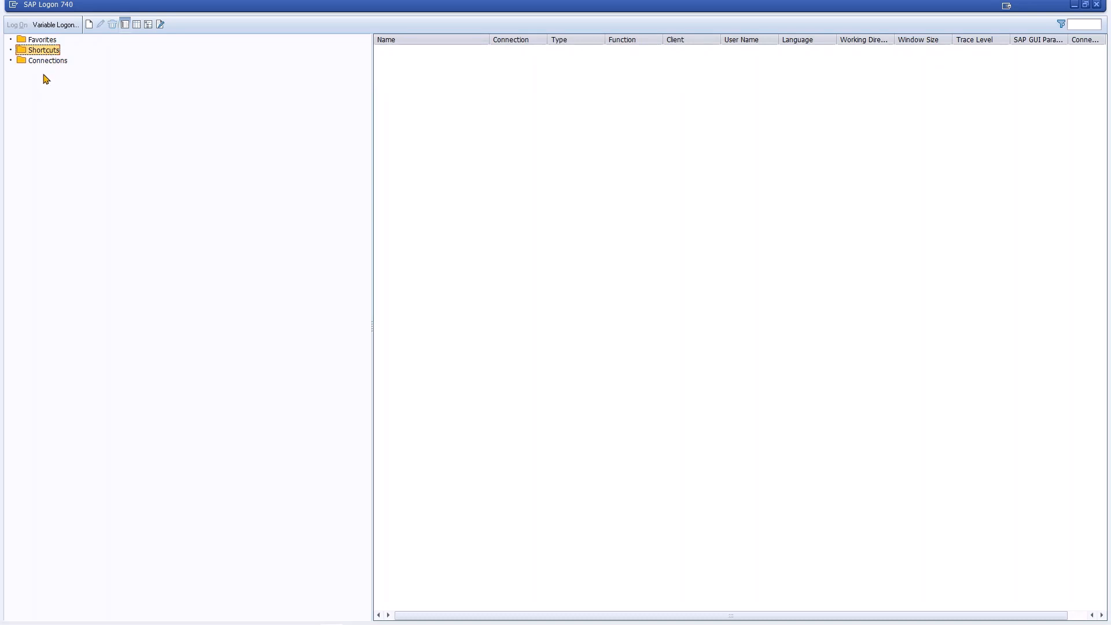
{"action": "left_click", "coordinate": [44, 42]}
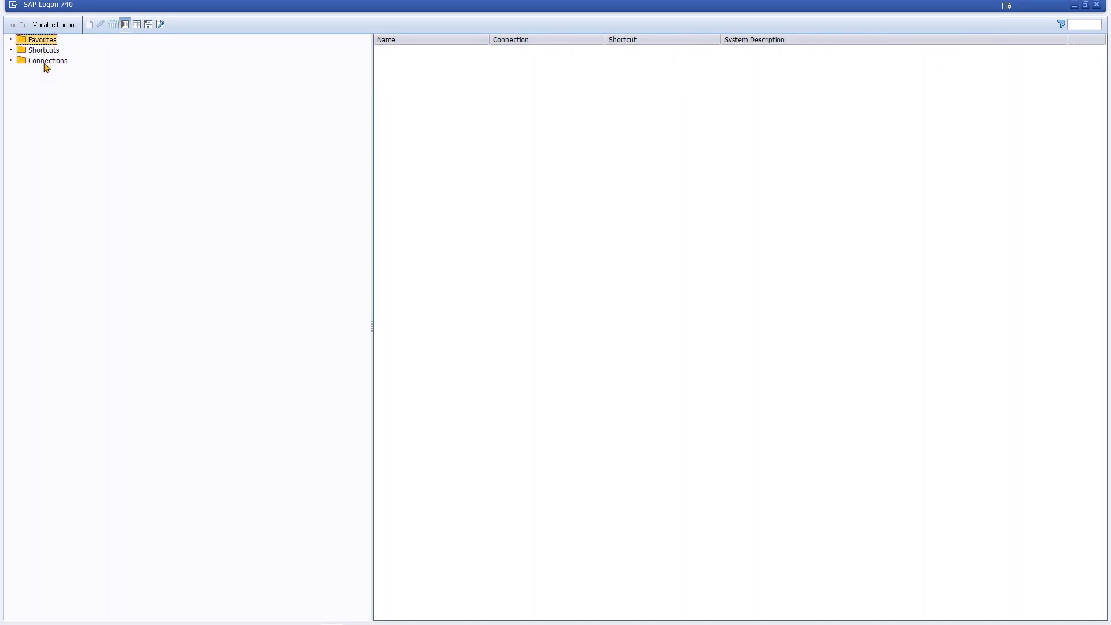
{"action": "left_click", "coordinate": [45, 63]}
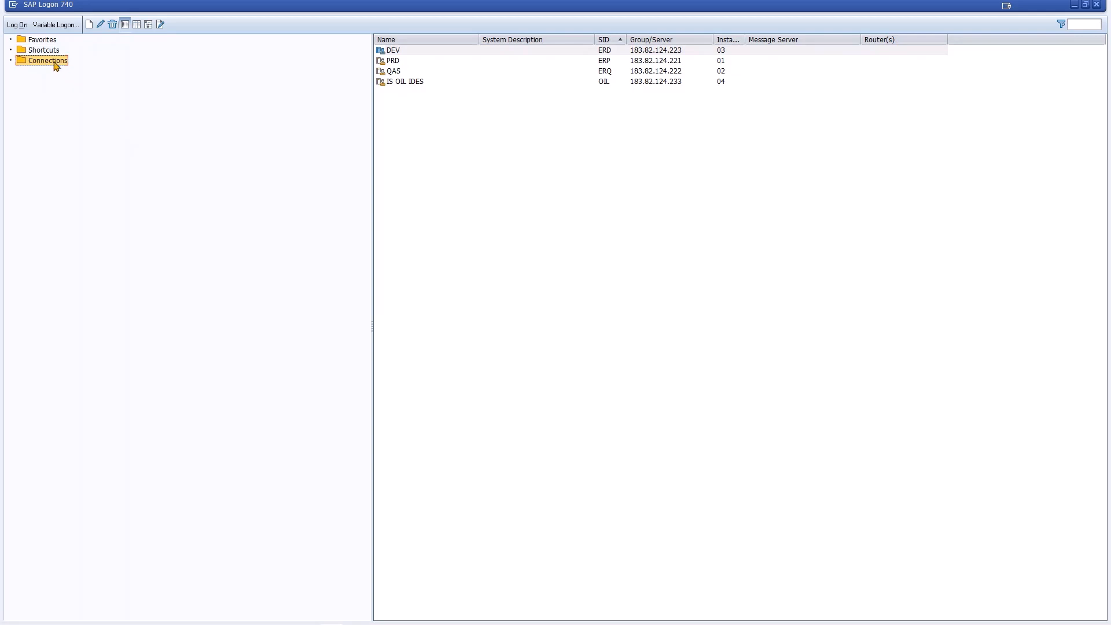
- Add a subfolder named "Implementation Project System" under Connections
{"action": "right_click", "coordinate": [56, 63]}
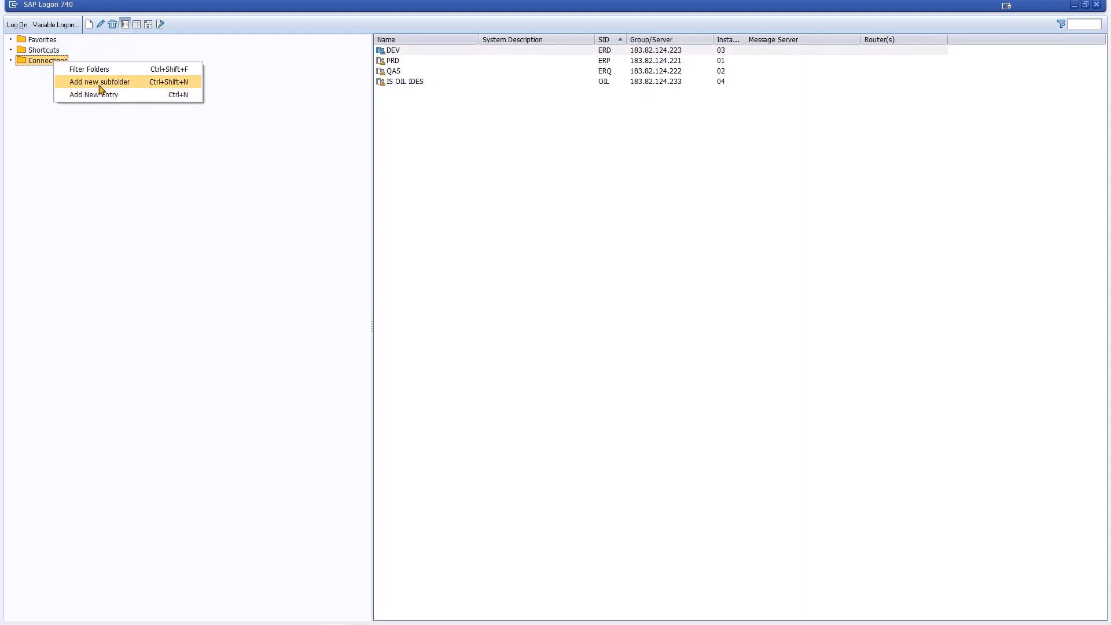
{"action": "left_click", "coordinate": [99, 87]}
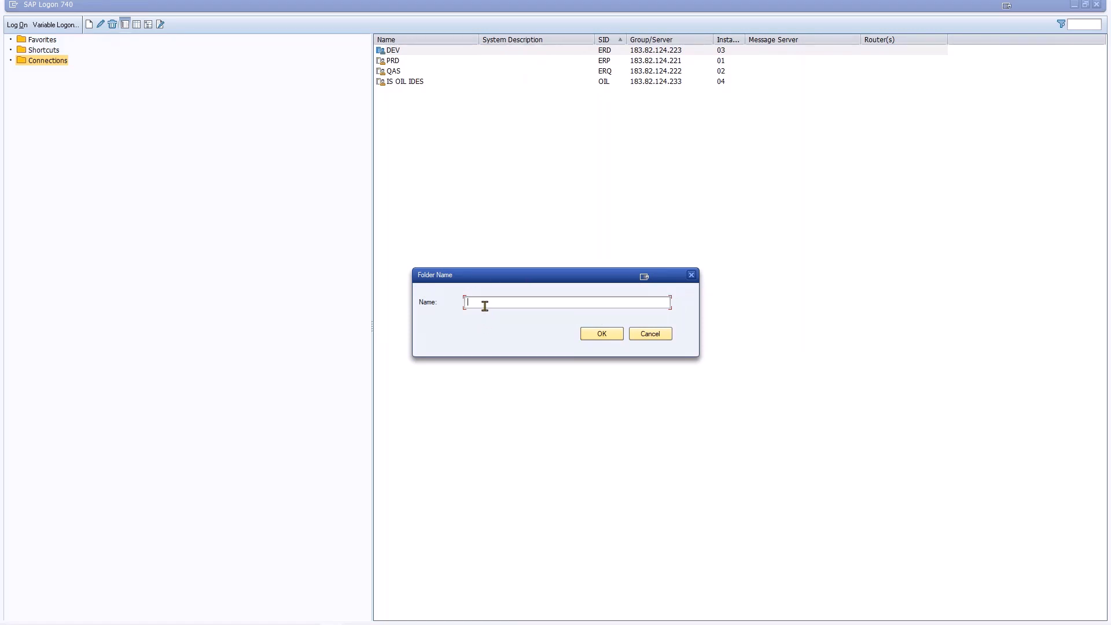
{"action": "type", "text": "Implementation Project System"}
{"action": "key", "text": "Return"}
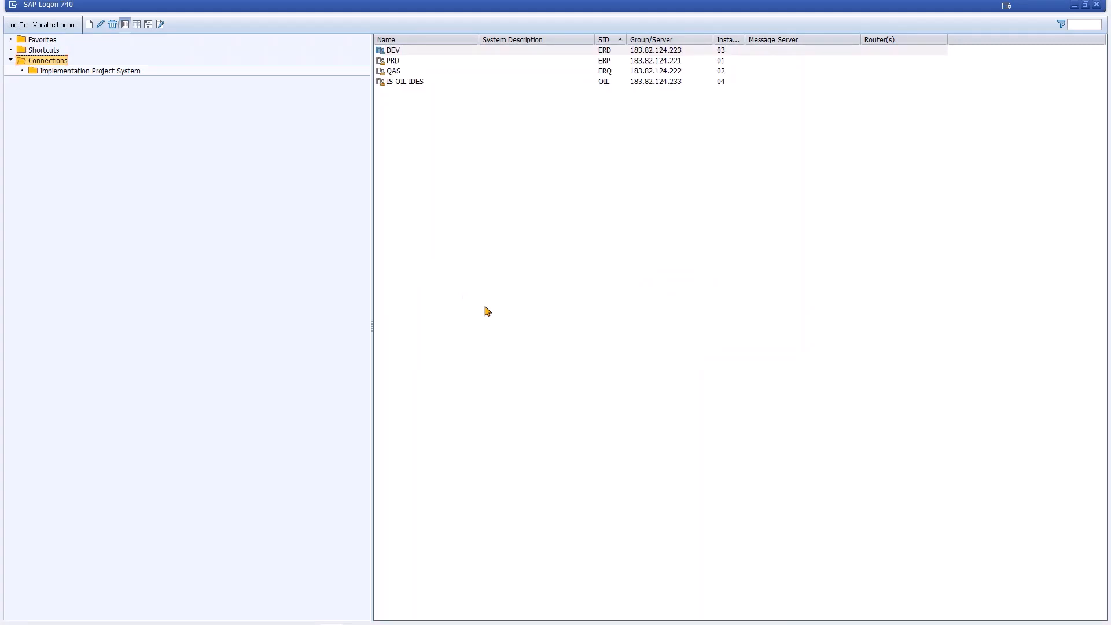
- Add a second subfolder named "IDES Systems - Industry Specific" directly under Connections
{"action": "left_click", "coordinate": [96, 71]}
{"action": "left_click", "coordinate": [48, 61]}
{"action": "right_click", "coordinate": [49, 64]}
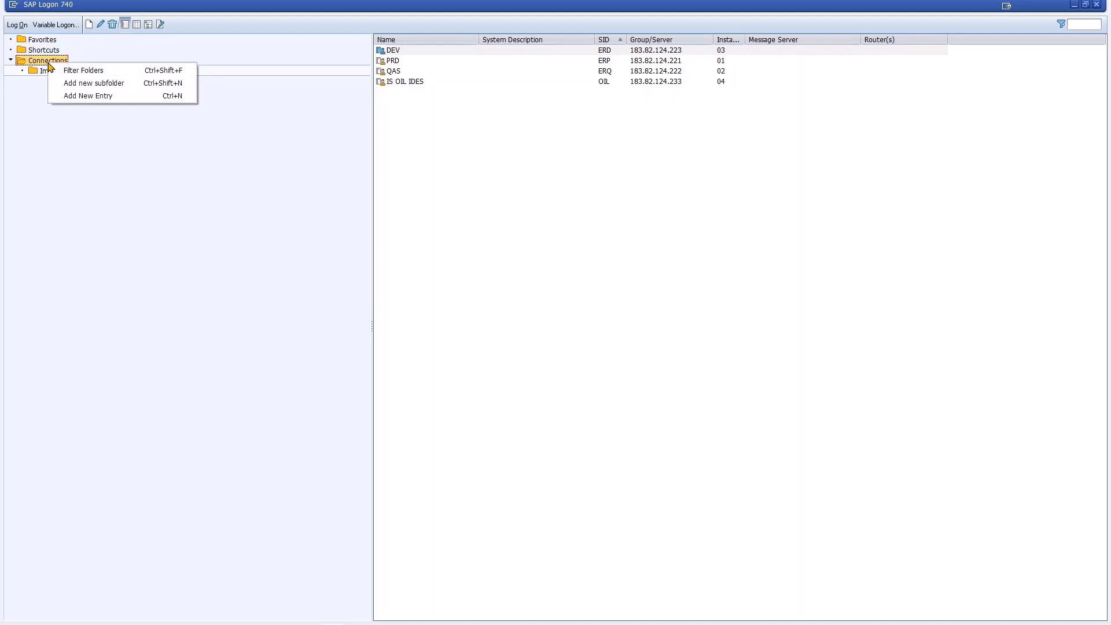
{"action": "left_click", "coordinate": [81, 84]}
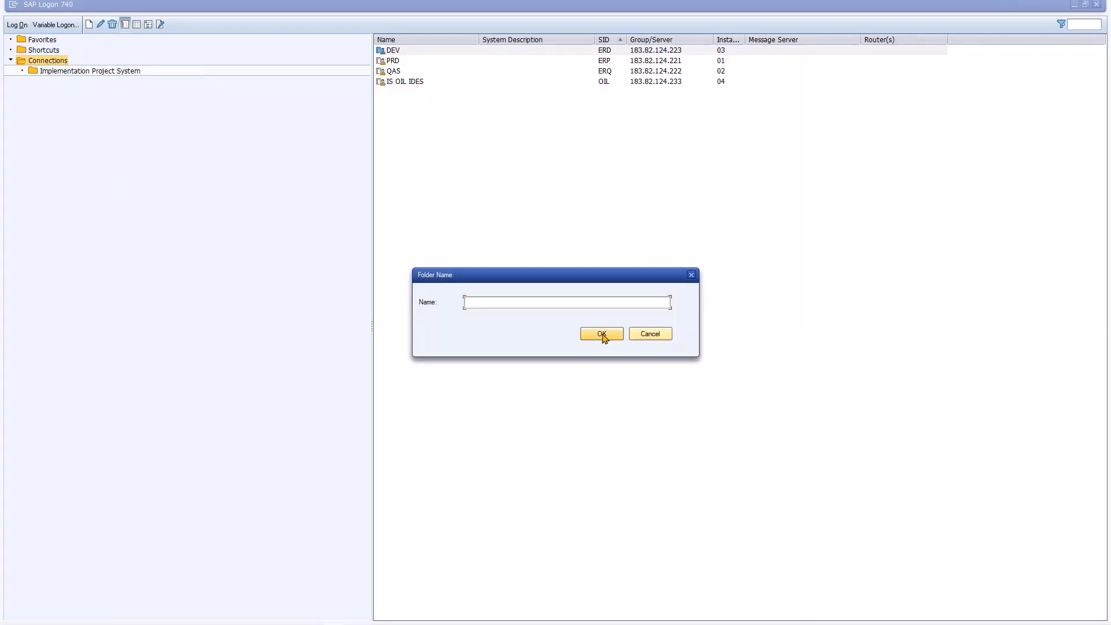
{"action": "type", "text": "IDES"}
{"action": "type", "text": " Su"}
{"action": "type", "text": "yste"}
{"action": "type", "text": "ms"}
{"action": "type", "text": " - Industry "}
{"action": "type", "text": "Specific"}
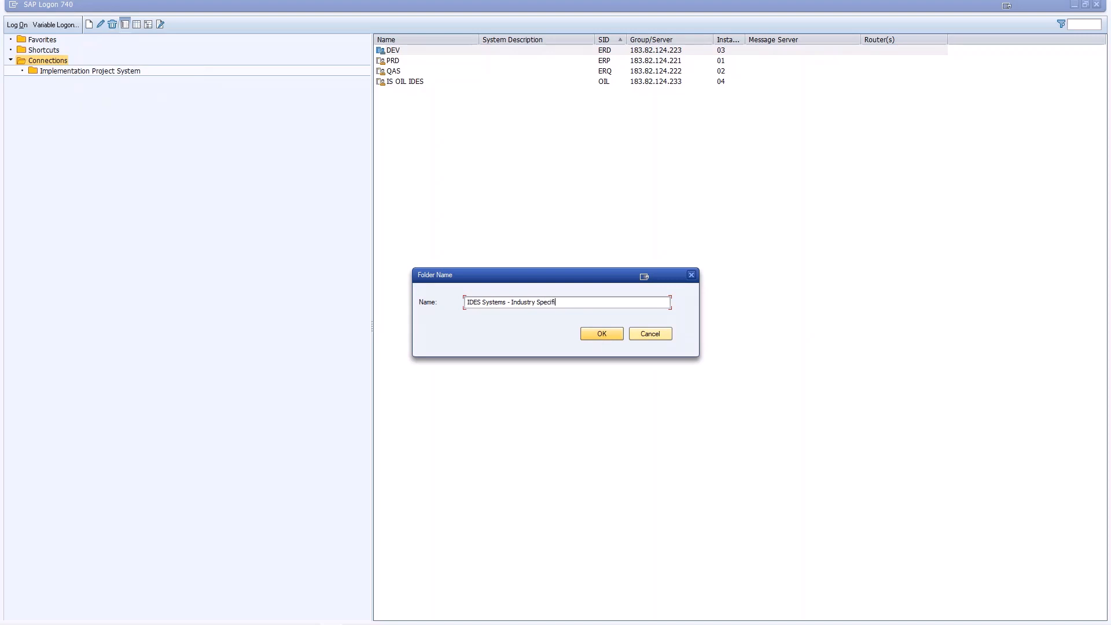
{"action": "left_click", "coordinate": [602, 336]}
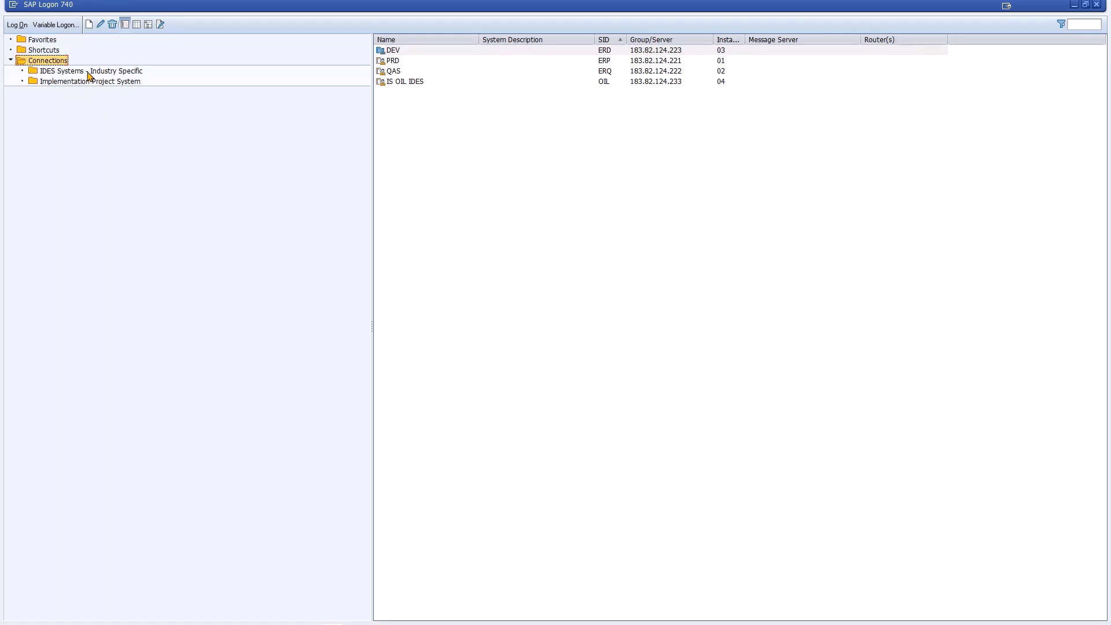
- Move the DEV, PRD and QAS entries from Connections into the Implementation Project System subfolder
{"action": "left_click", "coordinate": [90, 71]}
{"action": "left_click", "coordinate": [50, 61]}
{"action": "left_click", "coordinate": [393, 52]}
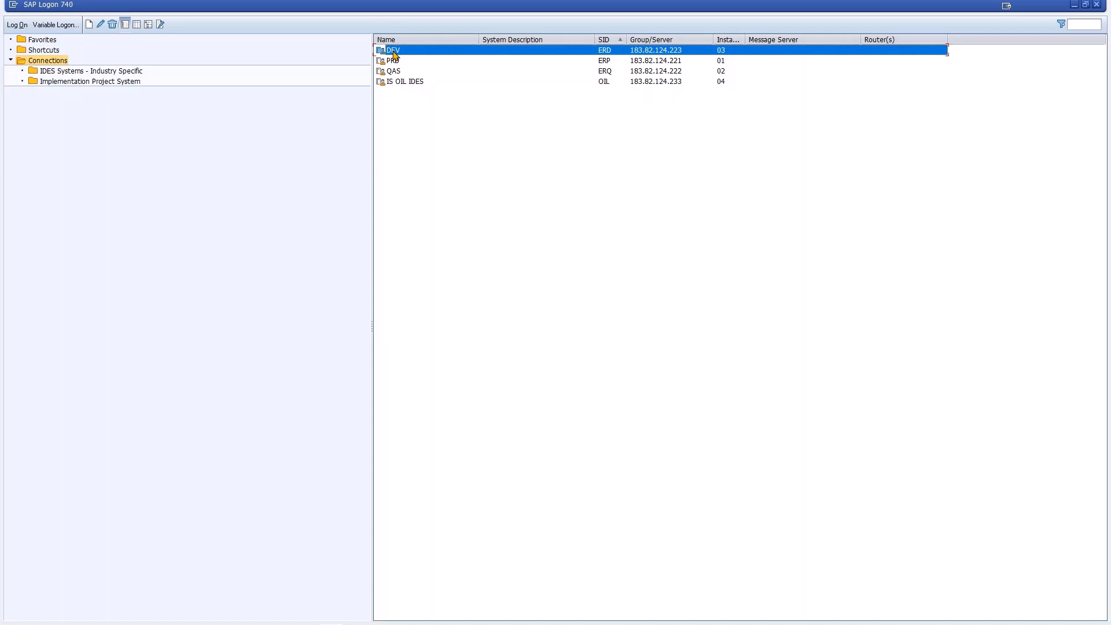
{"action": "left_click_drag", "start_coordinate": [393, 54], "coordinate": [108, 84]}
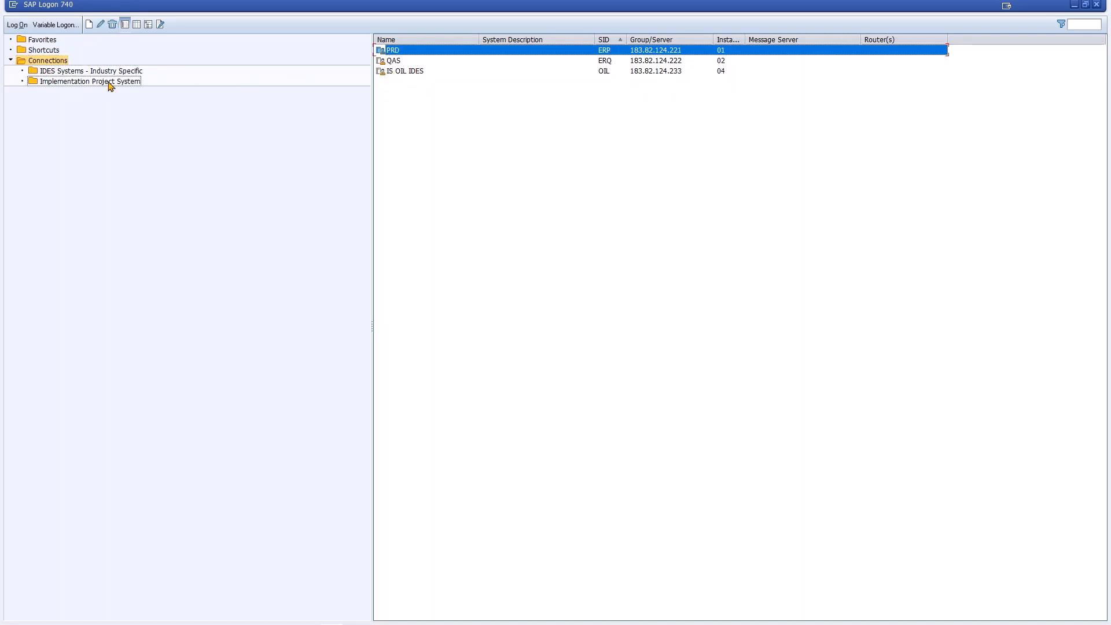
{"action": "left_click_drag", "start_coordinate": [399, 52], "coordinate": [107, 86]}
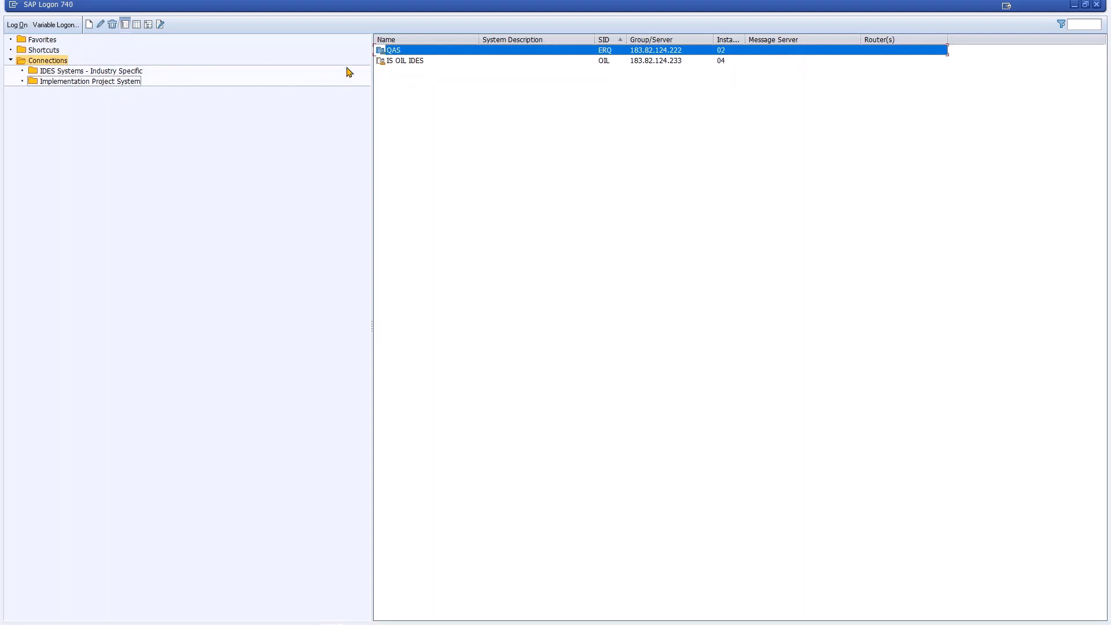
{"action": "left_click_drag", "start_coordinate": [394, 53], "coordinate": [124, 85]}
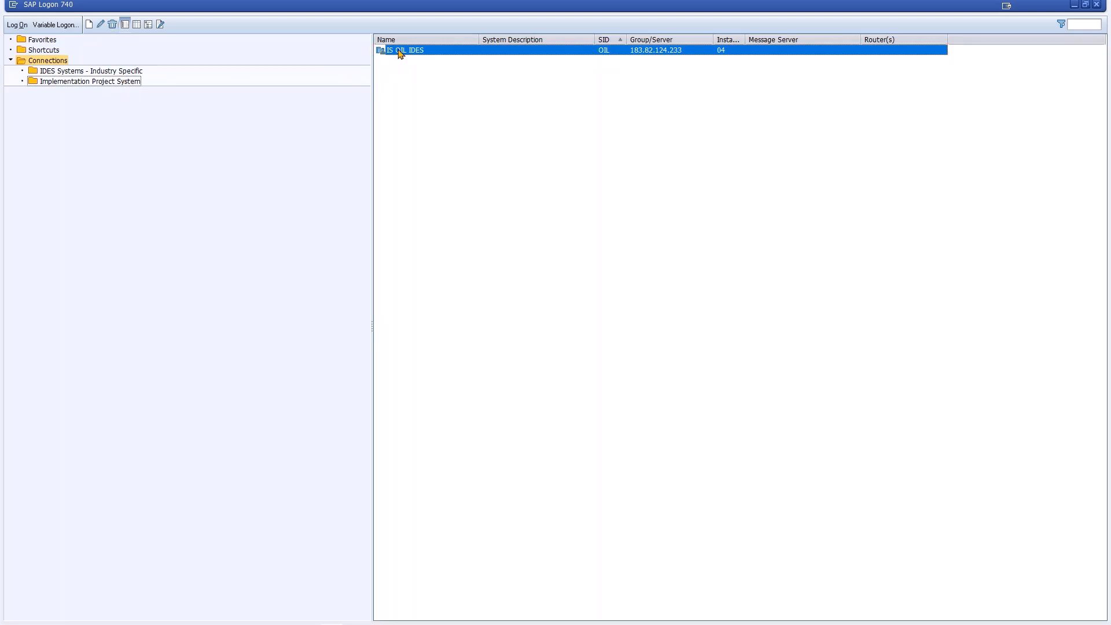
- Move the IS OIL IDES entry into IDES Systems - Industry Specific and check the contents of both subfolders
{"action": "left_click_drag", "start_coordinate": [400, 50], "coordinate": [110, 75]}
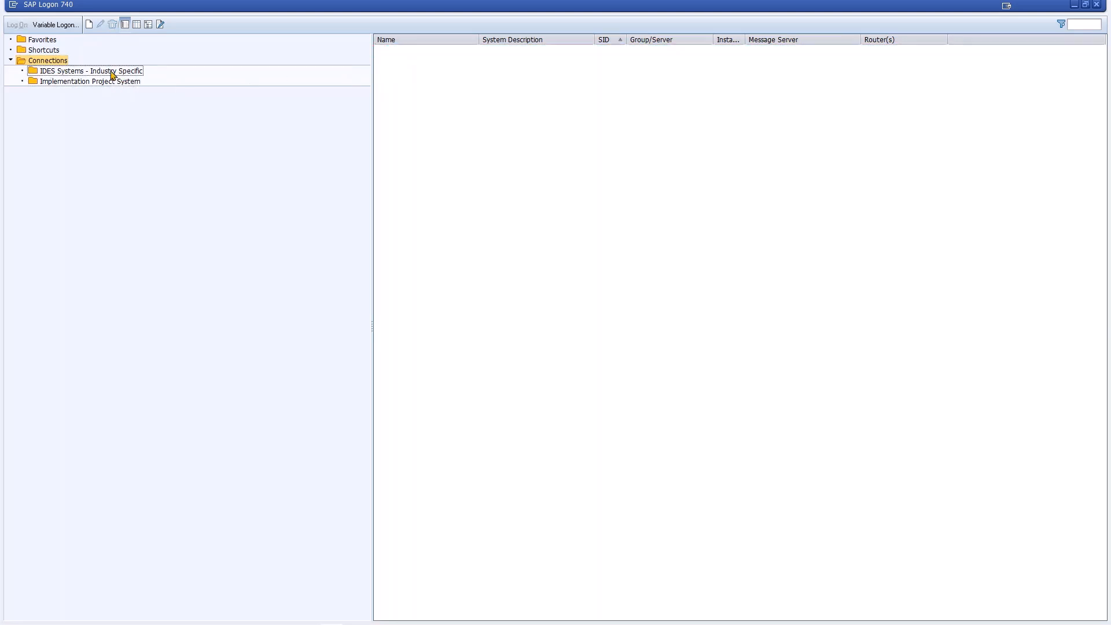
{"action": "left_click", "coordinate": [110, 74]}
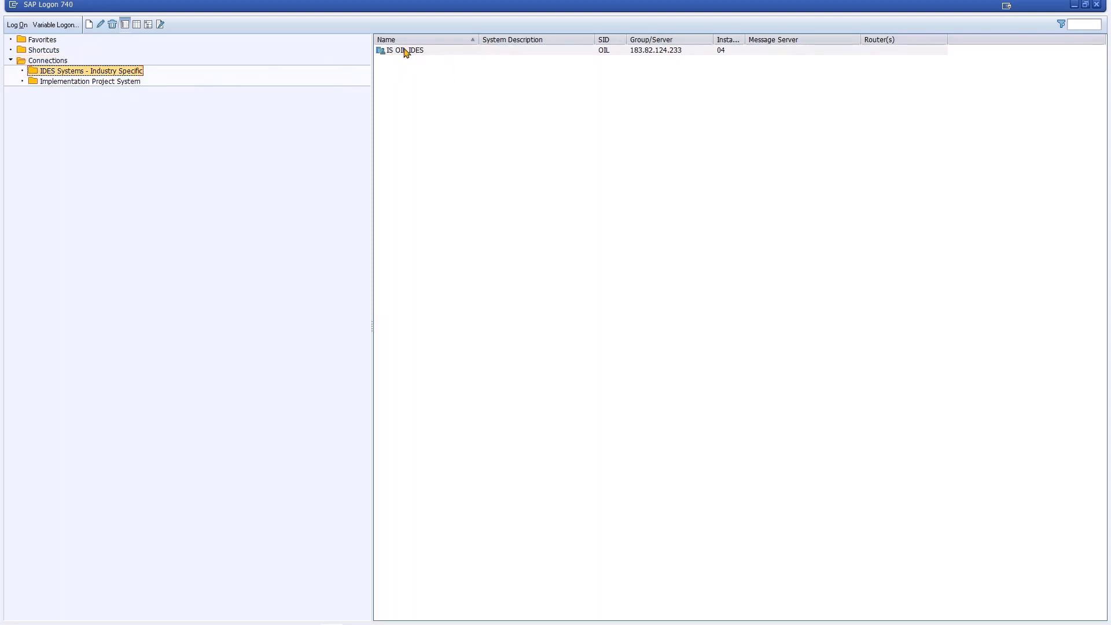
{"action": "left_click", "coordinate": [437, 51]}
{"action": "left_click", "coordinate": [112, 83]}
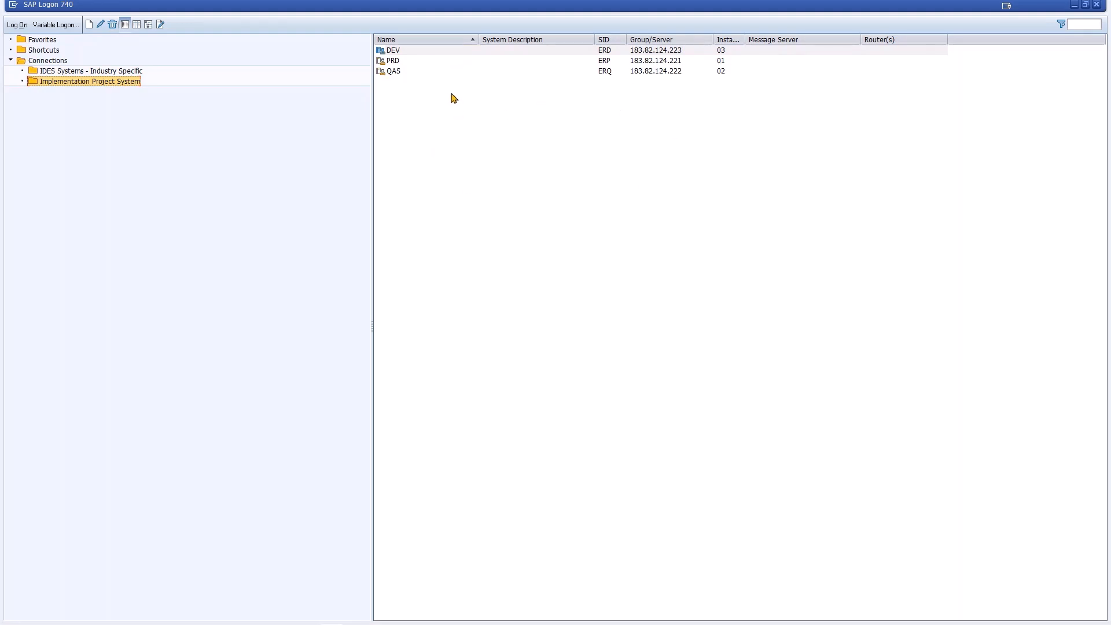
{"action": "right_click", "coordinate": [423, 52]}
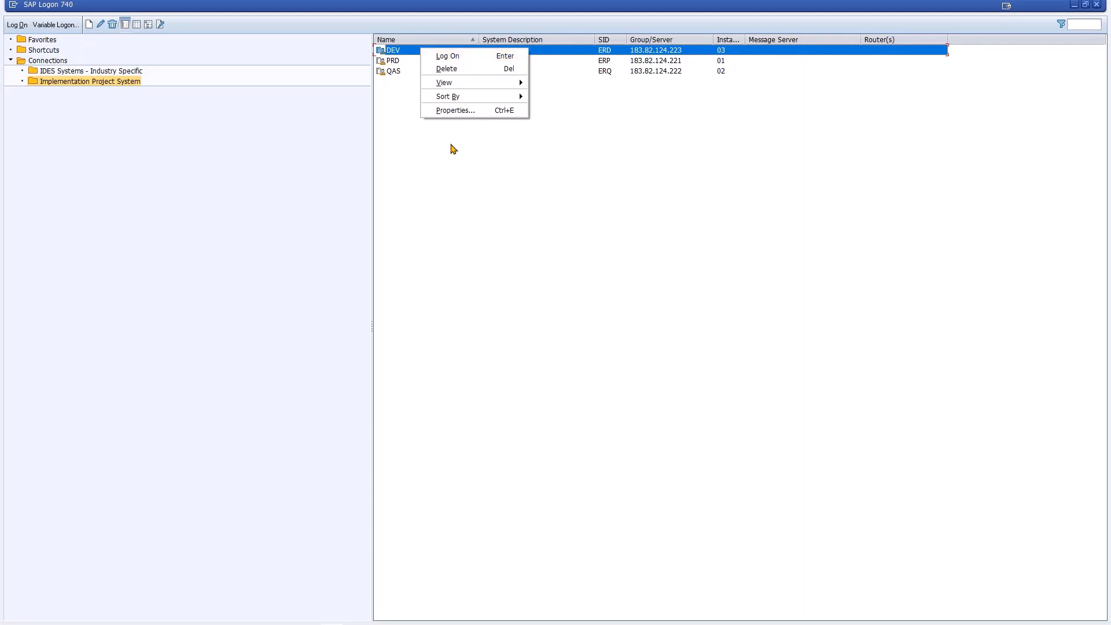
{"action": "left_click", "coordinate": [449, 163]}
{"action": "left_click", "coordinate": [408, 53]}
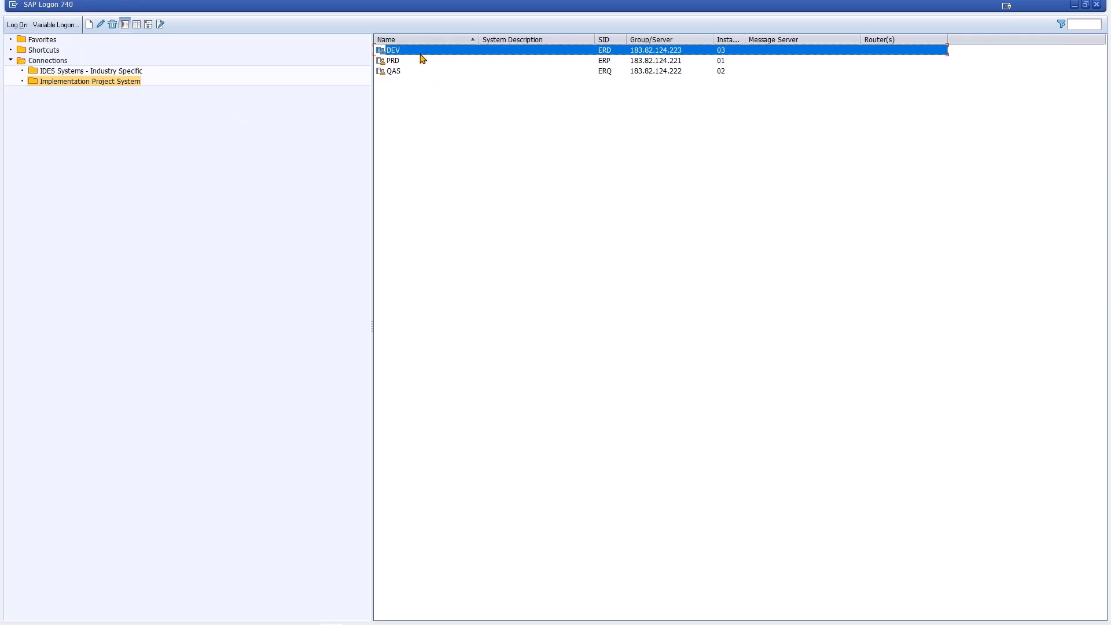
{"action": "right_click", "coordinate": [421, 55]}
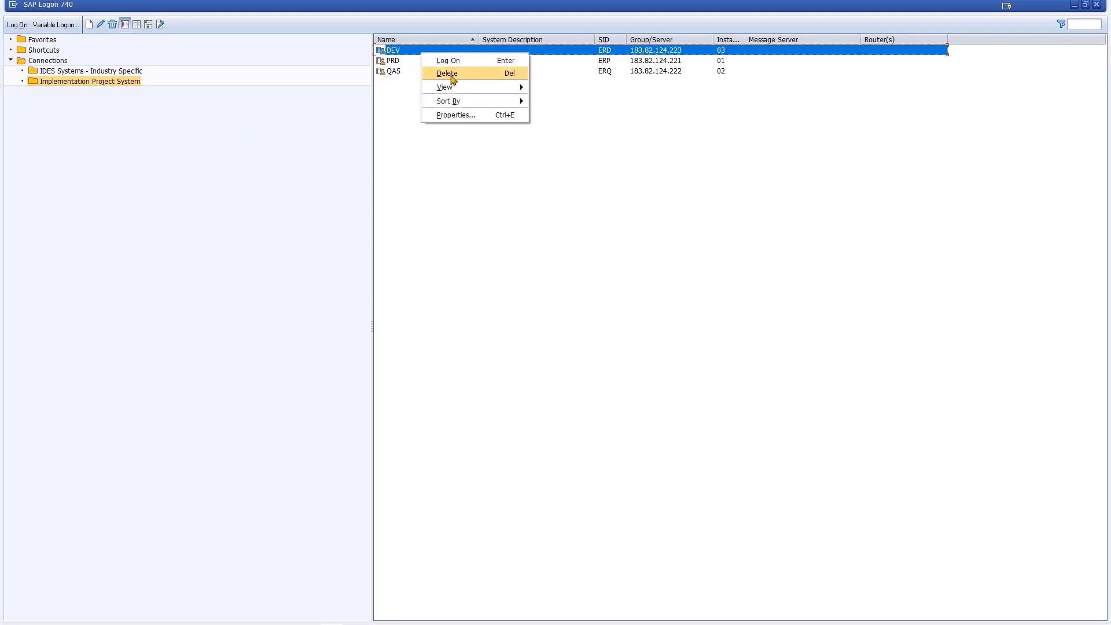
{"action": "left_click", "coordinate": [429, 167]}
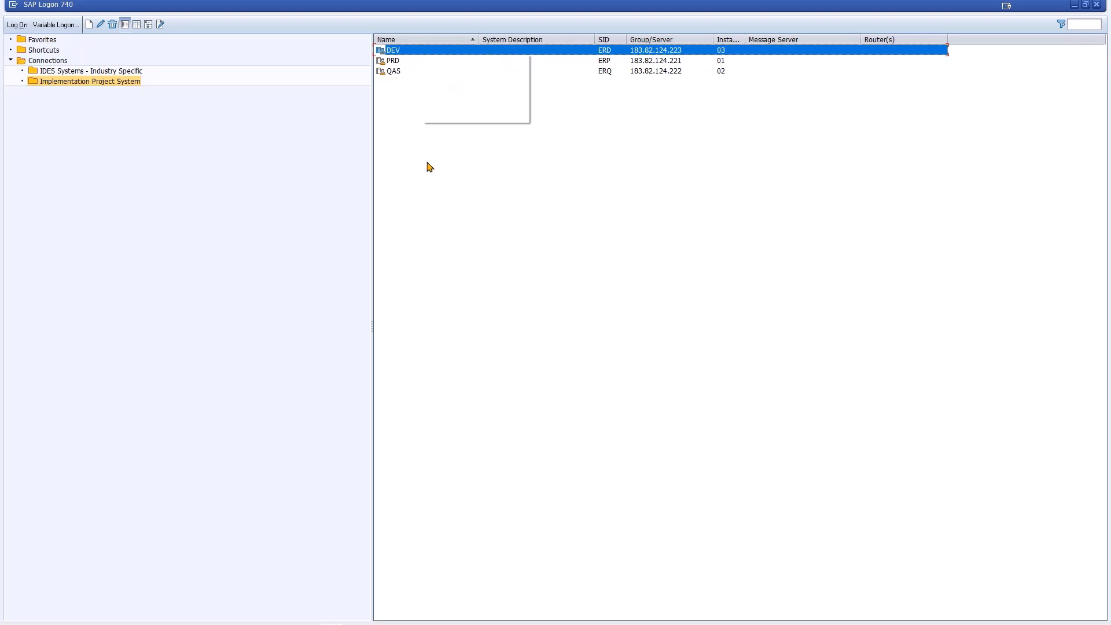
- Try the large icons view for the Implementation Project System entries, and switch them to small icons
{"action": "left_click", "coordinate": [407, 52]}
{"action": "right_click", "coordinate": [399, 55]}
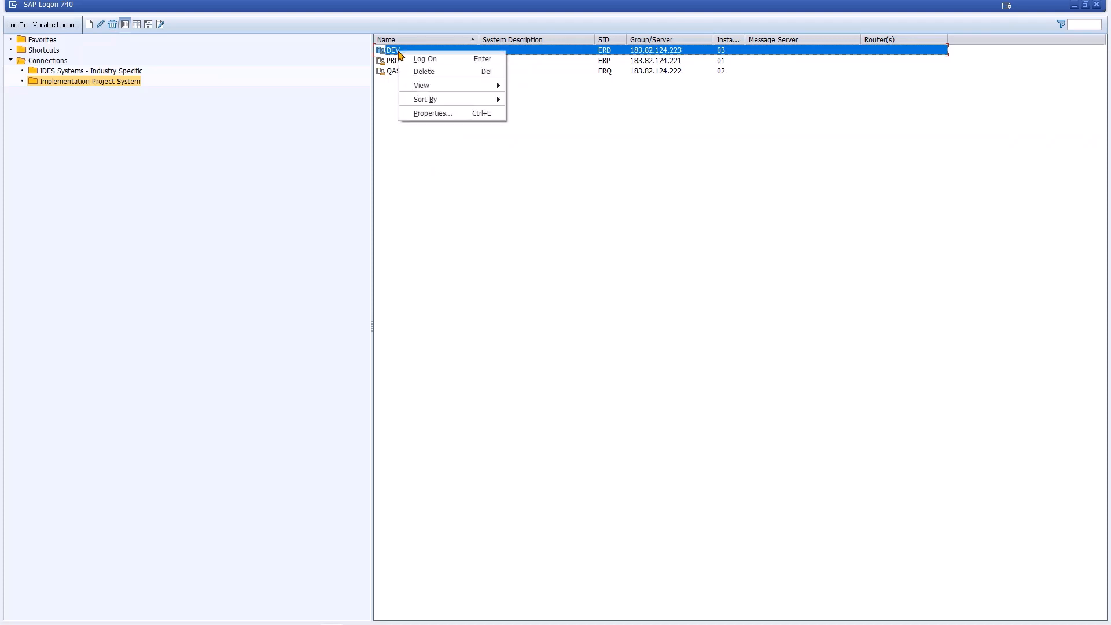
{"action": "mouse_move", "coordinate": [450, 86]}
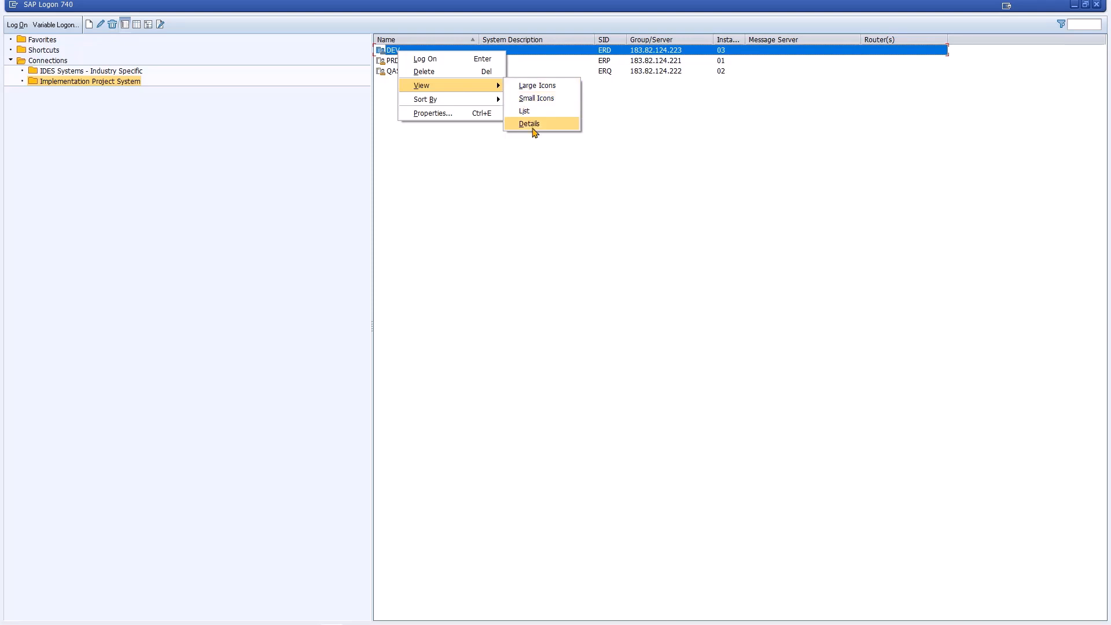
{"action": "left_click", "coordinate": [532, 87]}
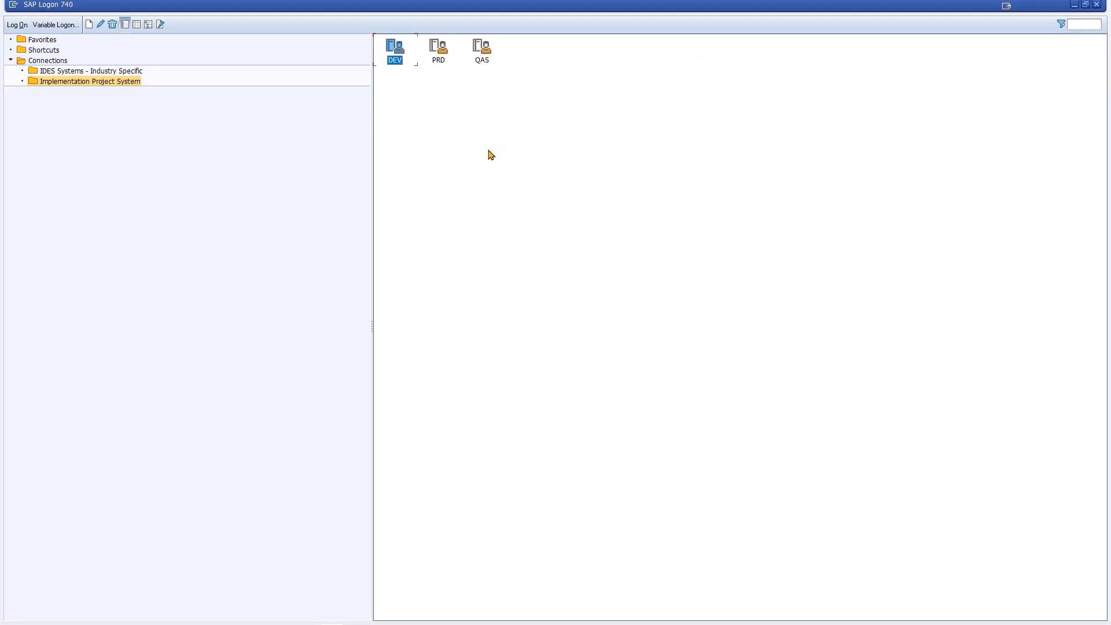
{"action": "left_click", "coordinate": [403, 76]}
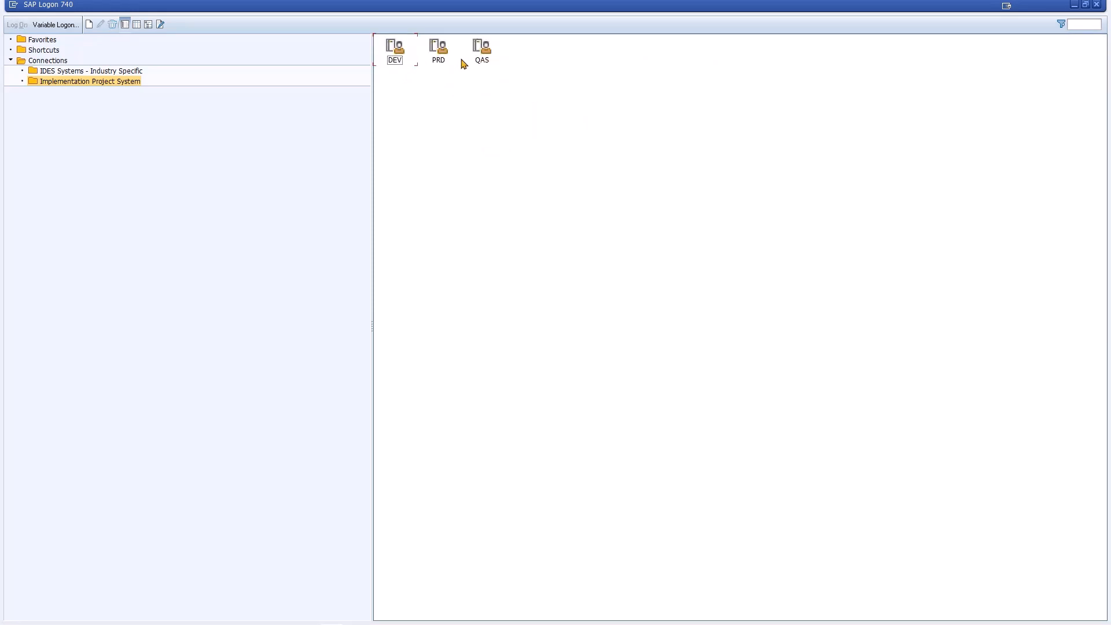
{"action": "left_click", "coordinate": [401, 57]}
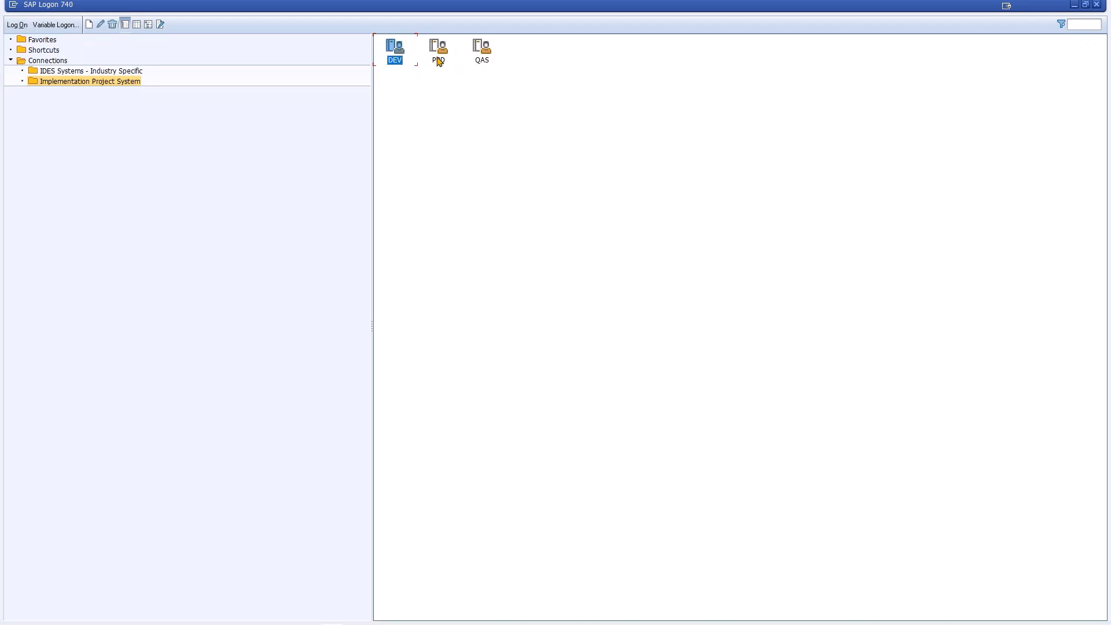
{"action": "left_click", "coordinate": [443, 64]}
{"action": "left_click", "coordinate": [486, 63]}
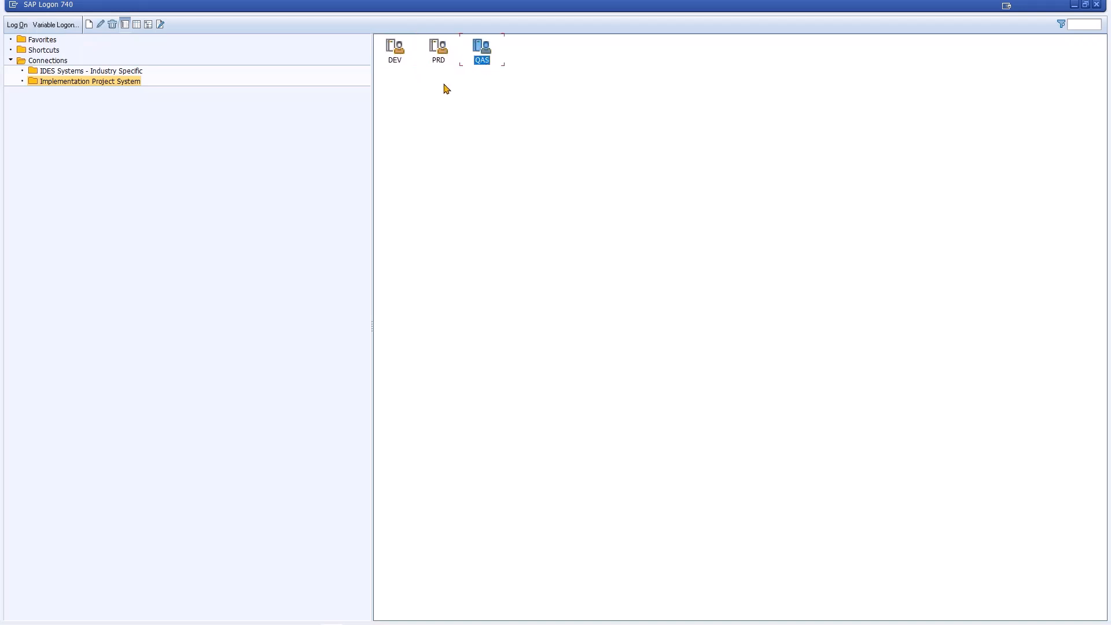
{"action": "right_click", "coordinate": [393, 63]}
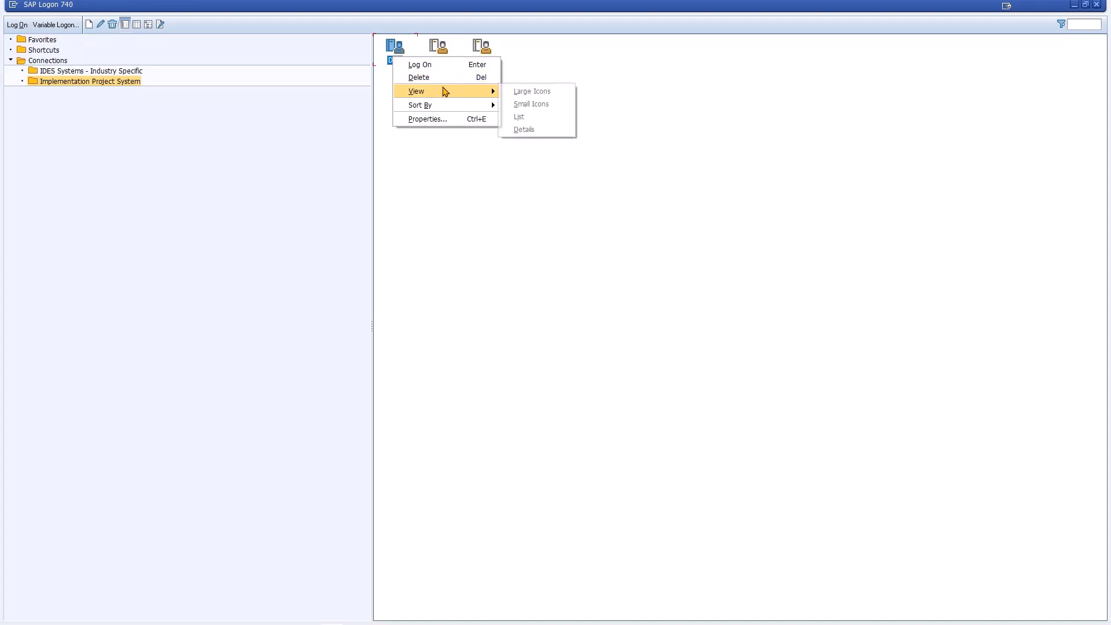
{"action": "left_click", "coordinate": [524, 105]}
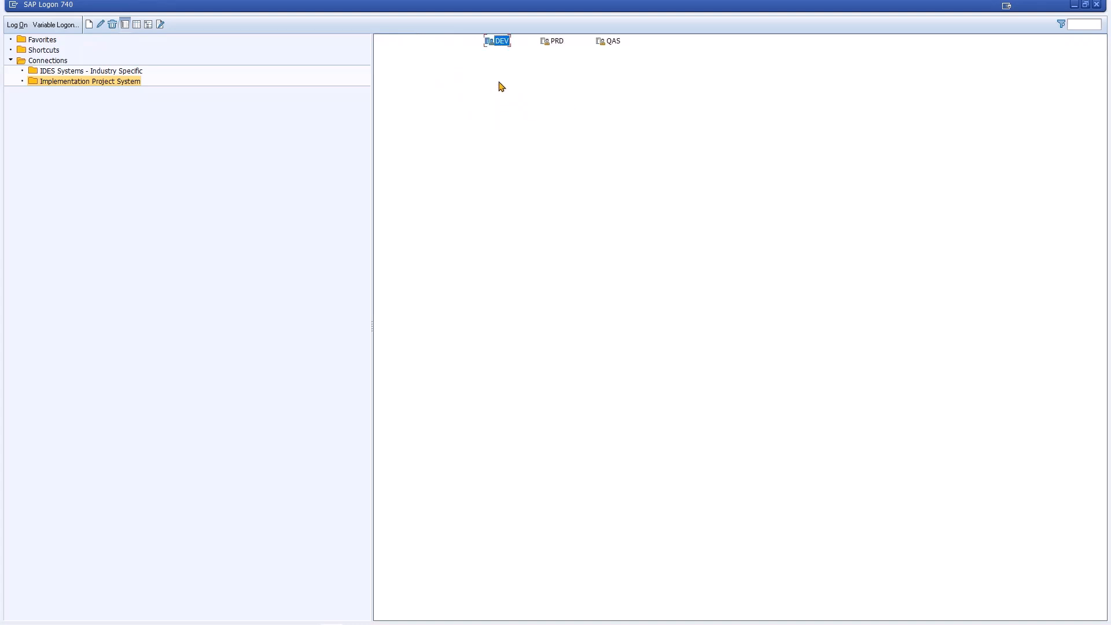
- Try the list view for the Implementation Project System entries, and switch them to the details view
{"action": "right_click", "coordinate": [500, 43]}
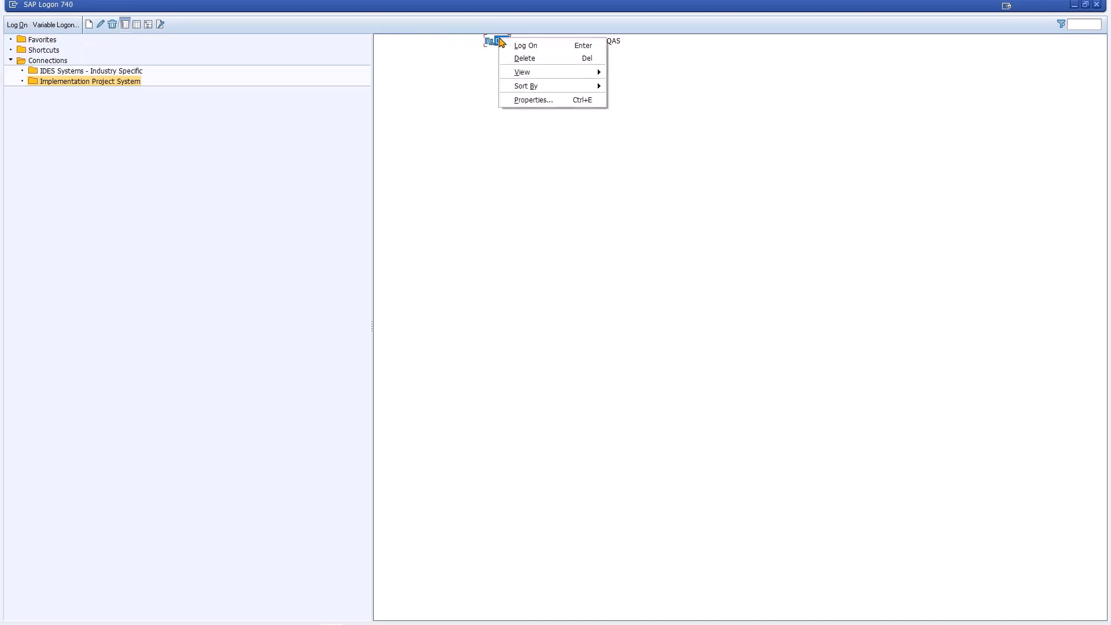
{"action": "mouse_move", "coordinate": [525, 73]}
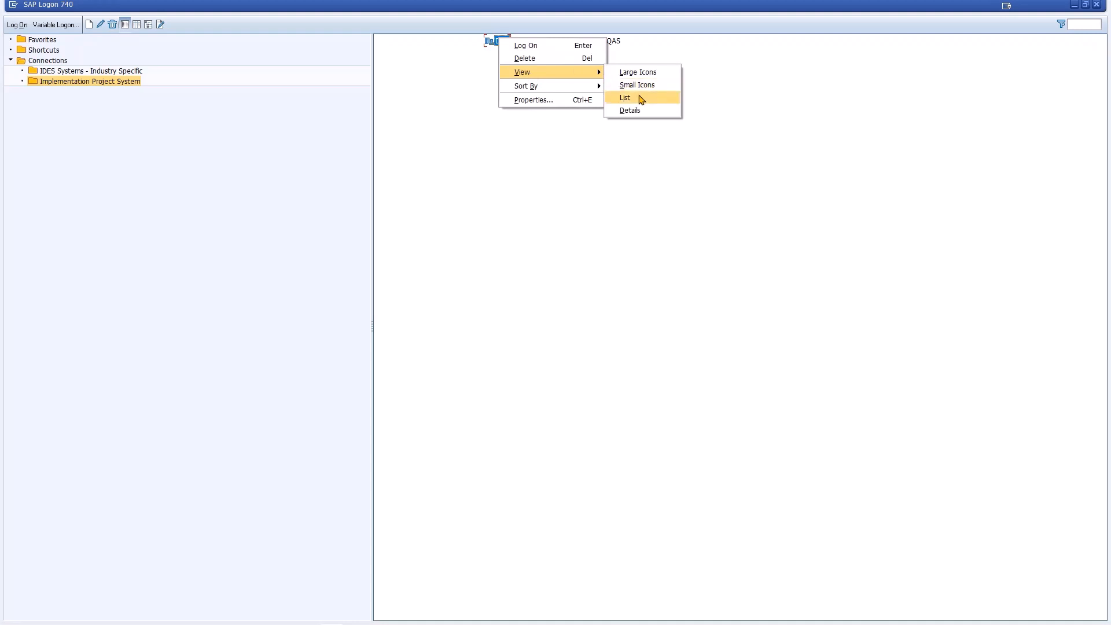
{"action": "left_click", "coordinate": [641, 100]}
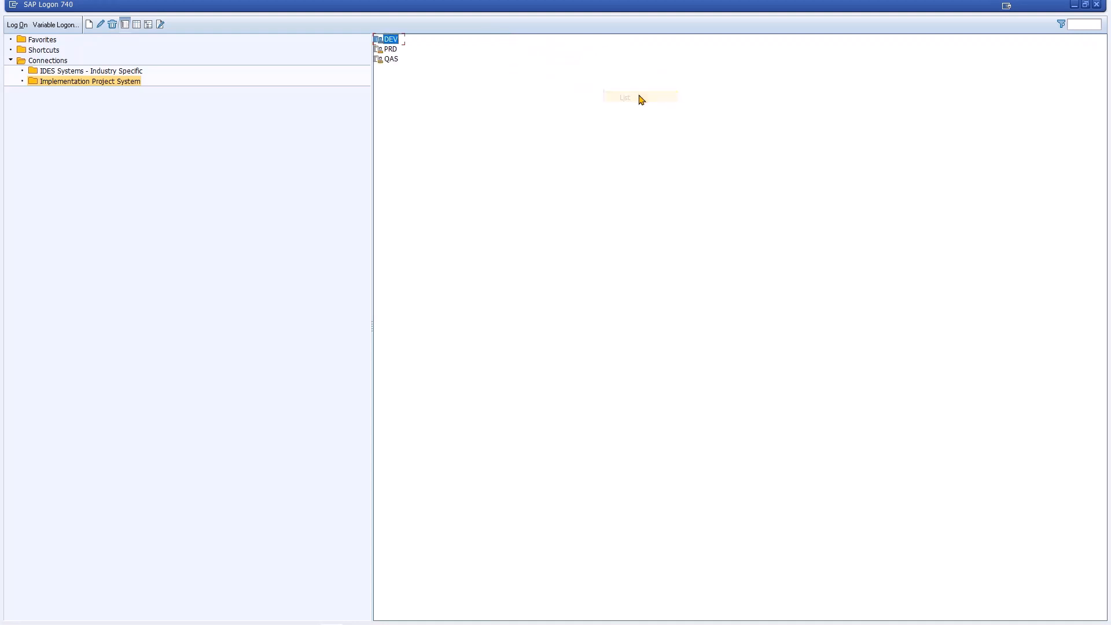
{"action": "right_click", "coordinate": [394, 39]}
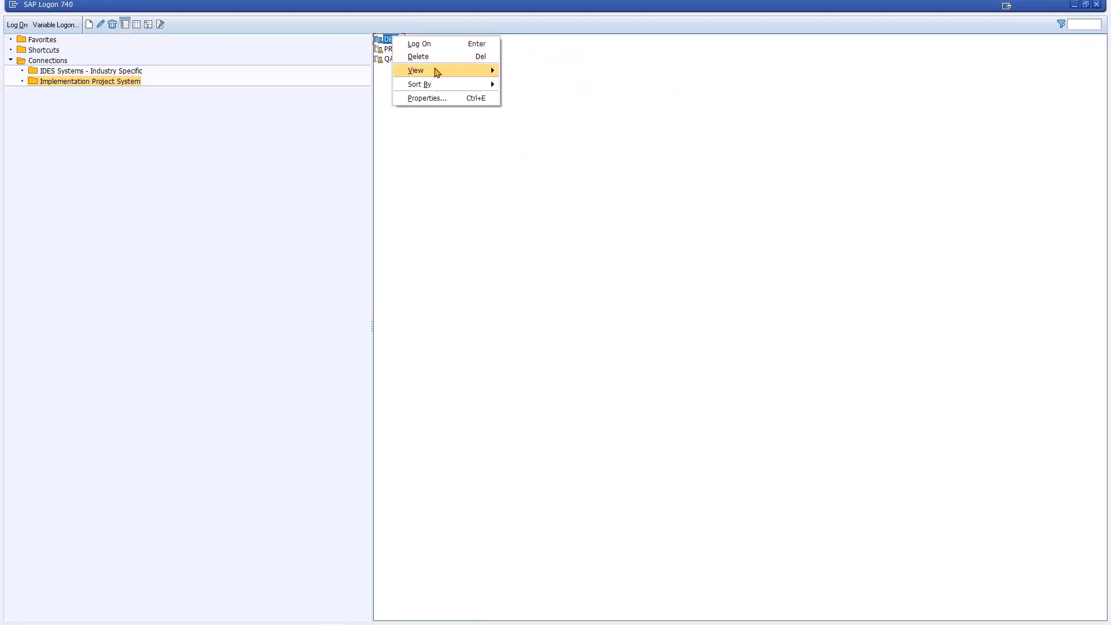
{"action": "left_click", "coordinate": [524, 110]}
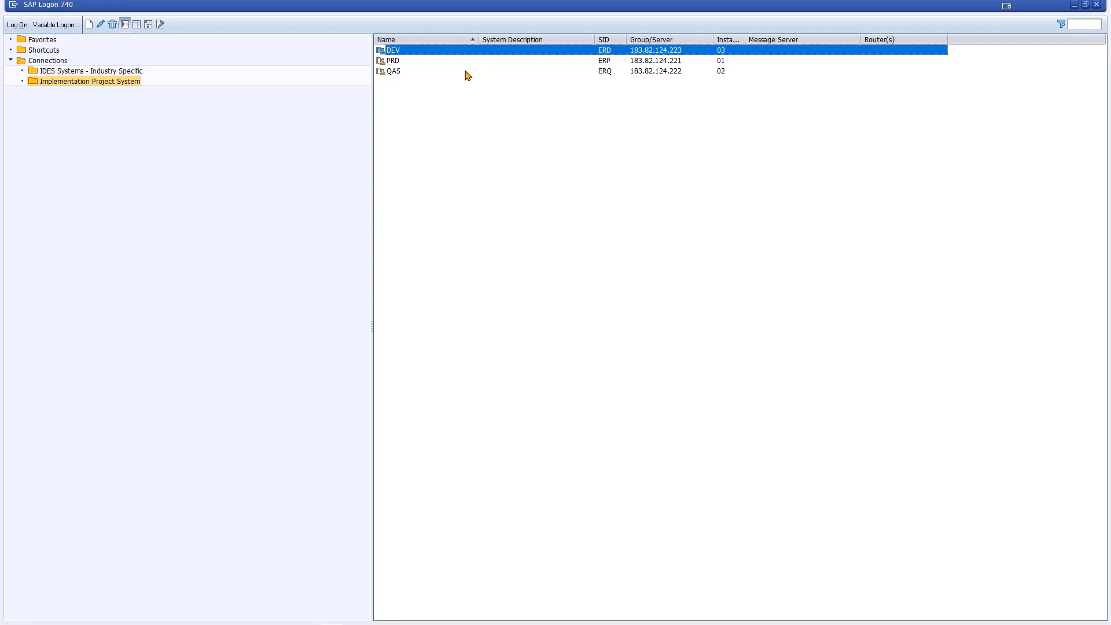
- Review the sort criteria and name sort directions available for the entries, and highlight DEV, PRD and QAS in turn
{"action": "right_click", "coordinate": [448, 52]}
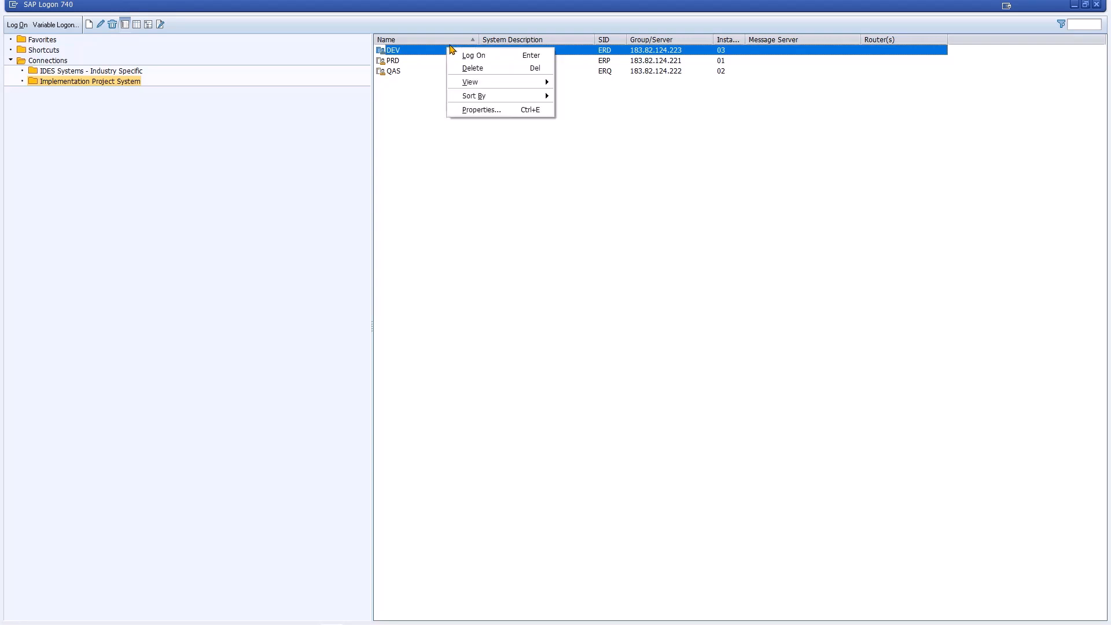
{"action": "mouse_move", "coordinate": [507, 96]}
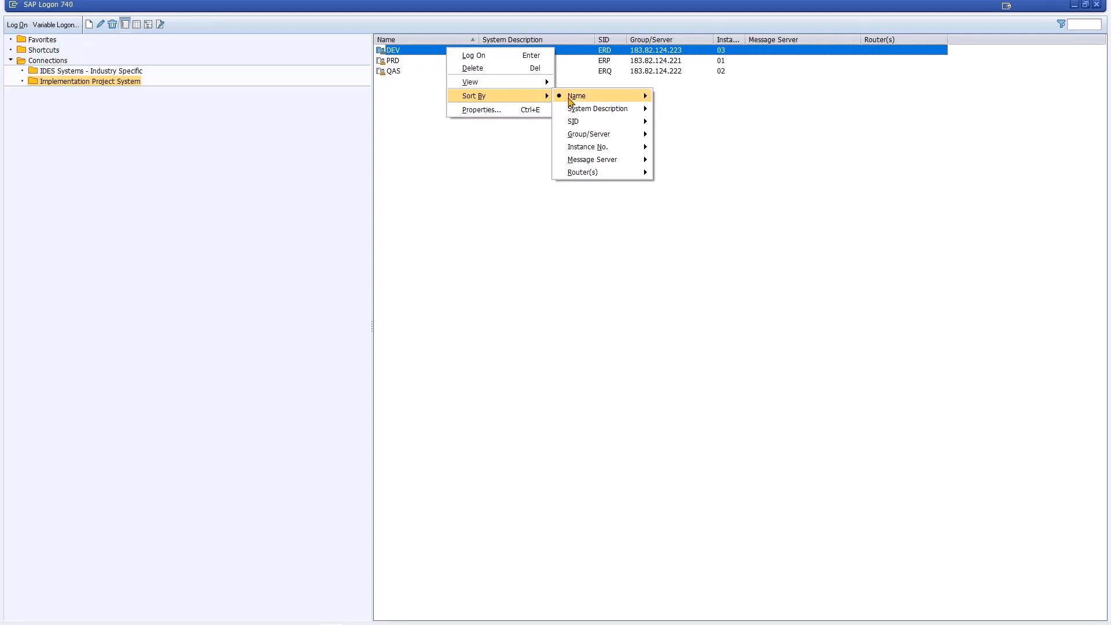
{"action": "mouse_move", "coordinate": [571, 101]}
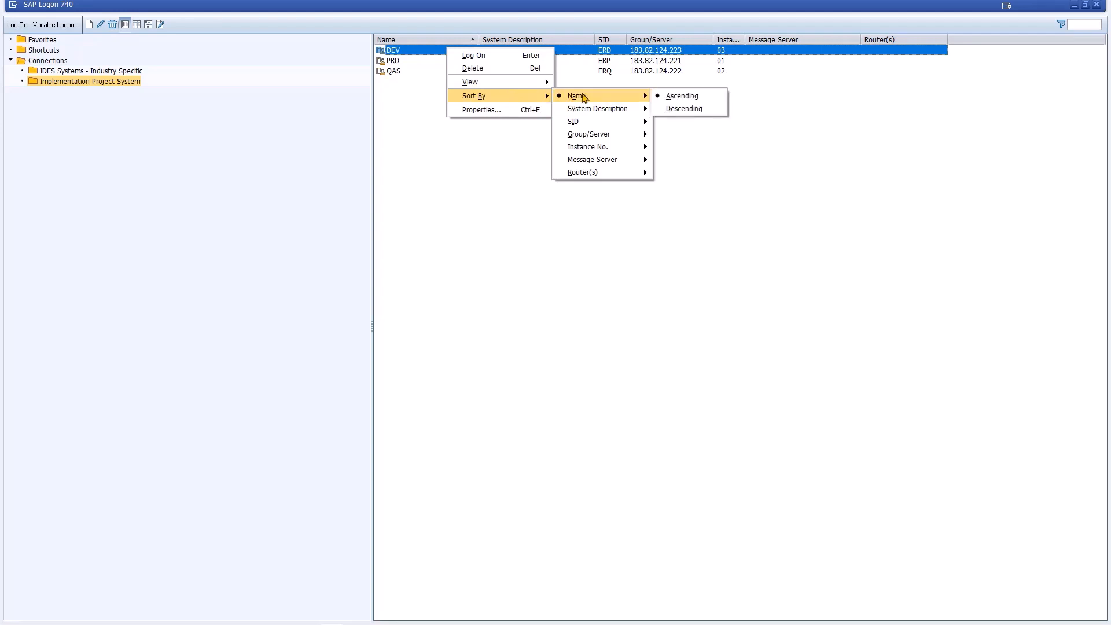
{"action": "left_click", "coordinate": [442, 149]}
{"action": "left_click", "coordinate": [439, 144]}
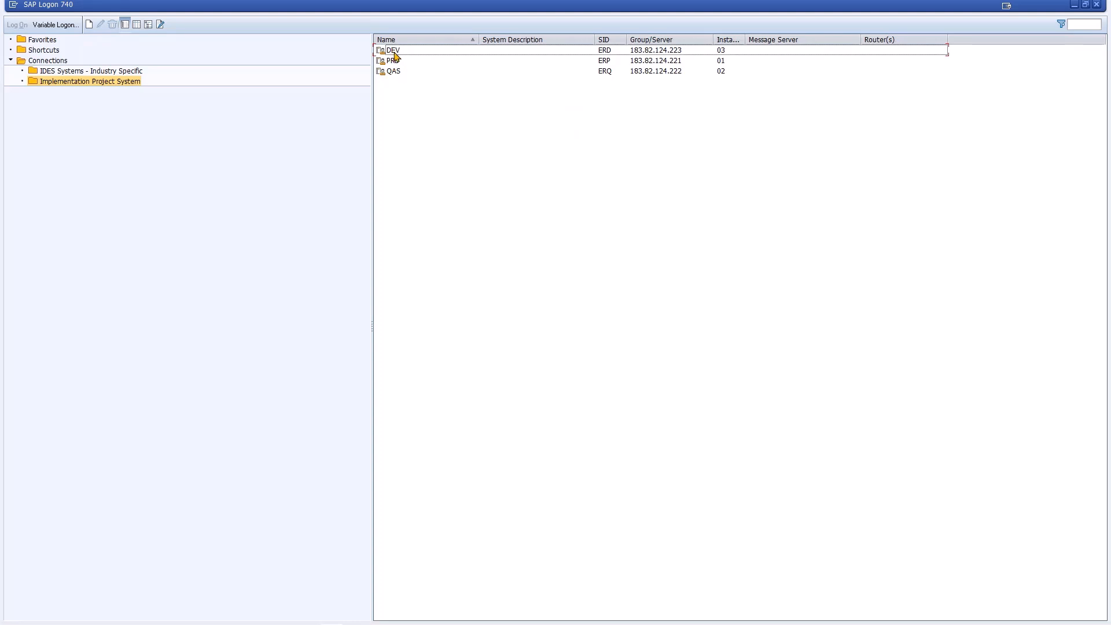
{"action": "left_click", "coordinate": [391, 52]}
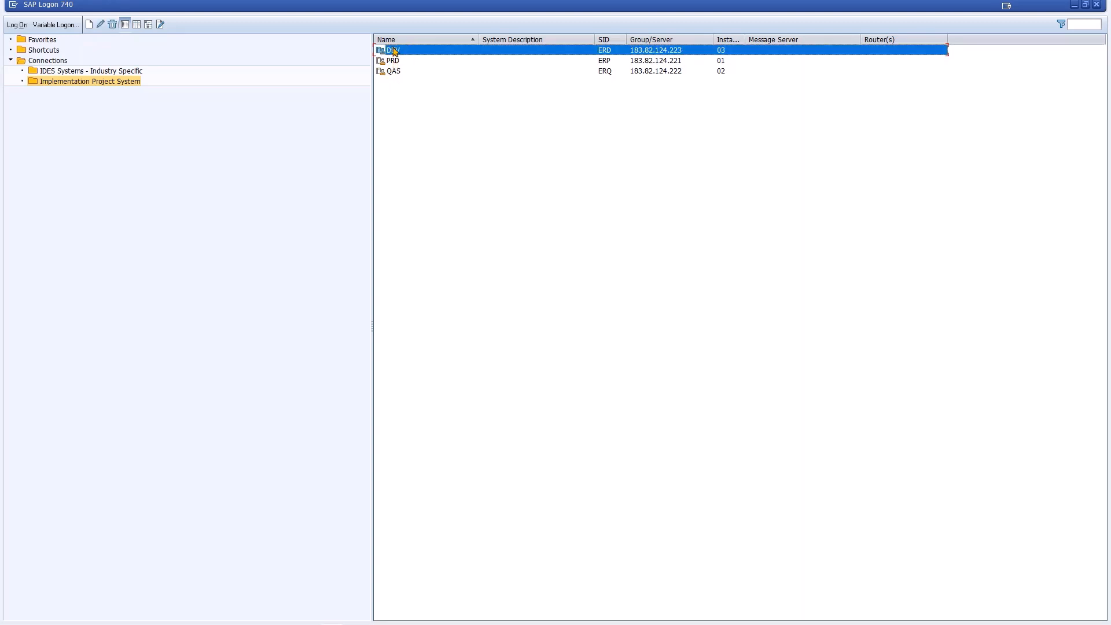
{"action": "left_click", "coordinate": [396, 62]}
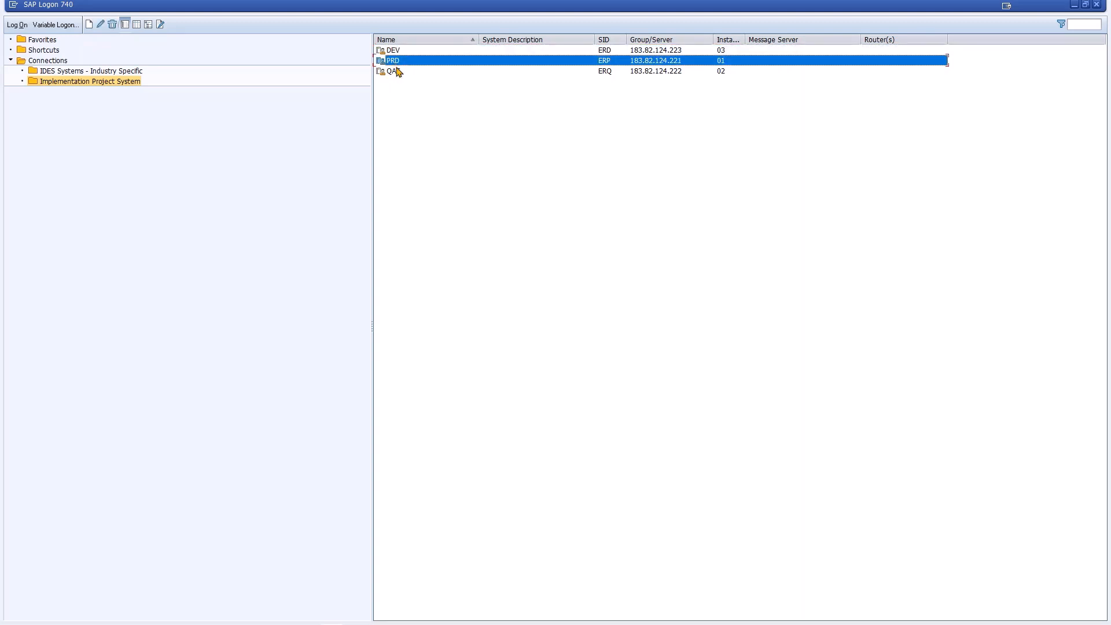
{"action": "left_click", "coordinate": [396, 70]}
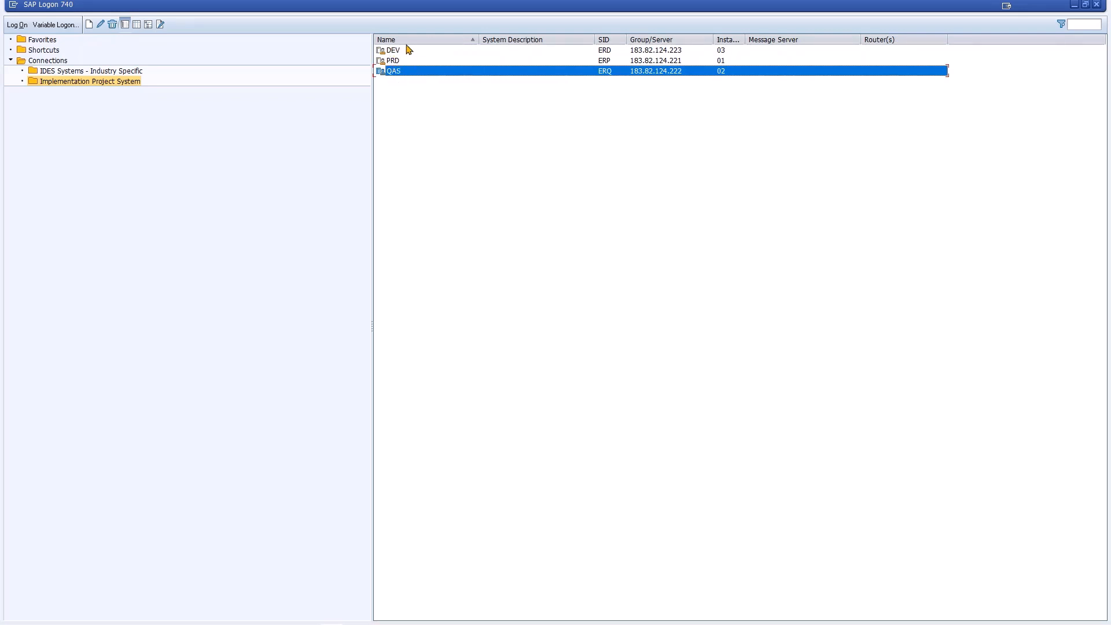
- Toggle the sort order by name, check the name sort directions, and sort the entries by name in descending order
{"action": "left_click", "coordinate": [463, 41]}
{"action": "left_click", "coordinate": [474, 41]}
{"action": "right_click", "coordinate": [454, 53]}
{"action": "mouse_move", "coordinate": [496, 99]}
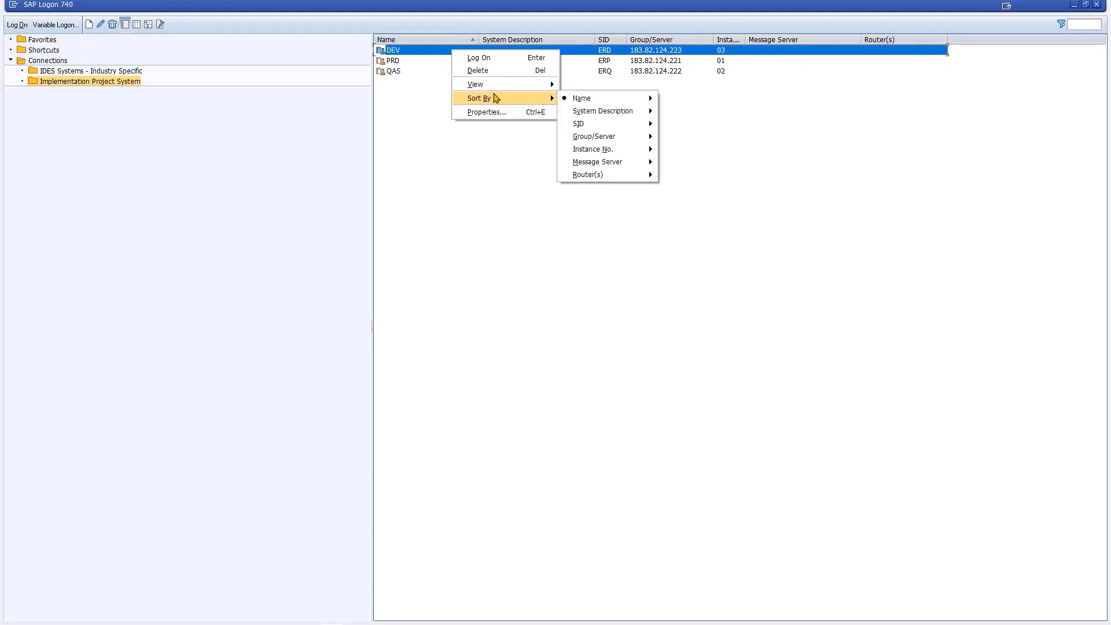
{"action": "mouse_move", "coordinate": [572, 102]}
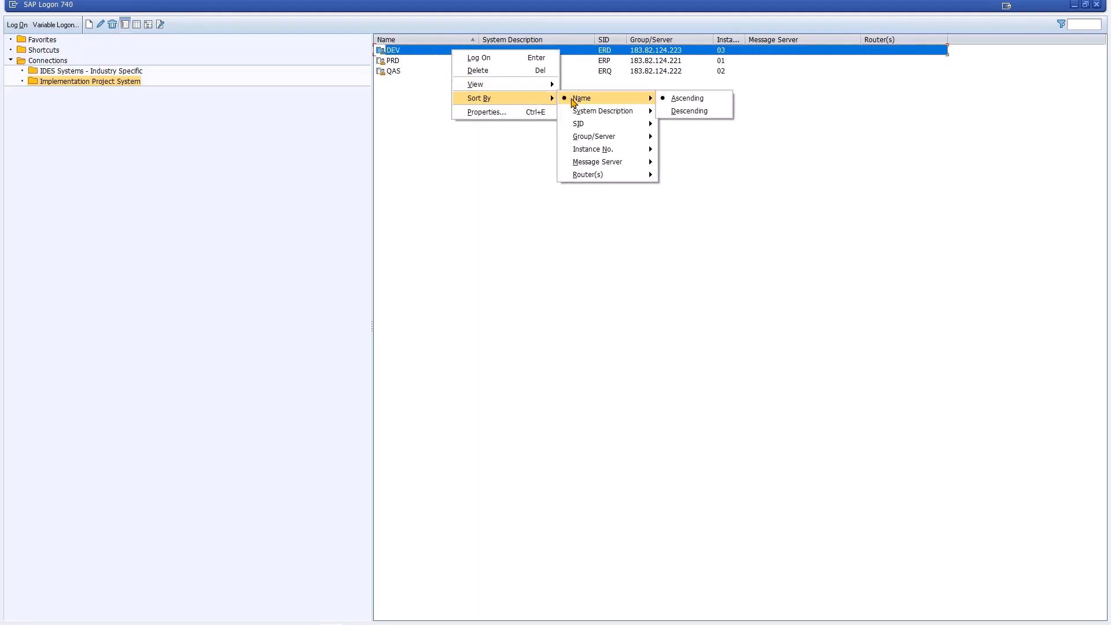
{"action": "left_click", "coordinate": [424, 166]}
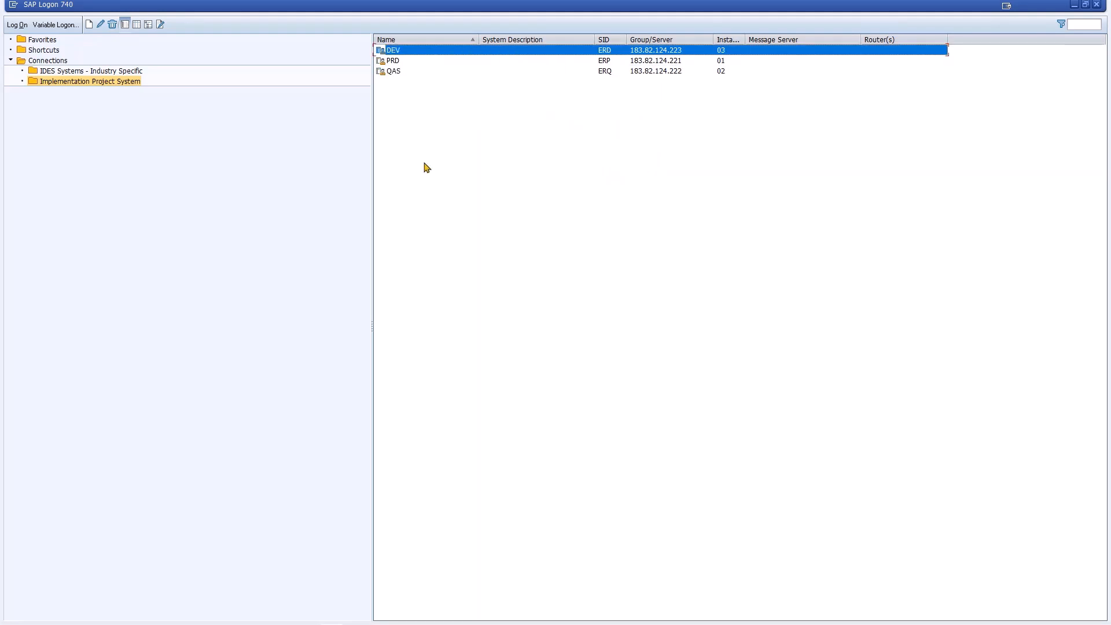
{"action": "left_click", "coordinate": [425, 39]}
{"action": "left_click", "coordinate": [462, 40]}
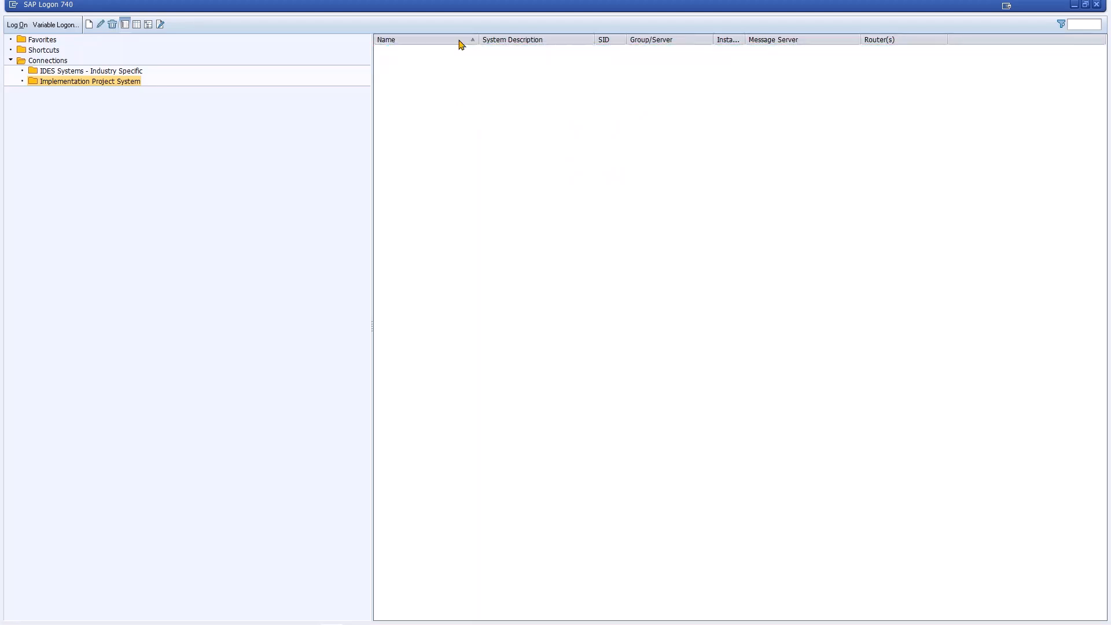
{"action": "left_click", "coordinate": [461, 40]}
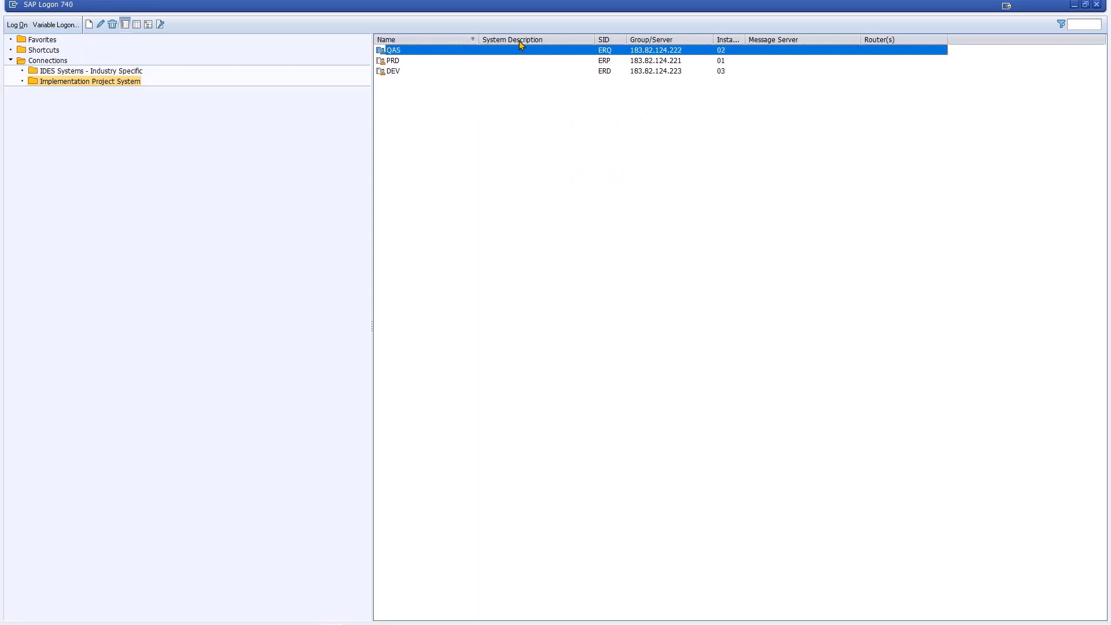
- Try sorting by system description, SID and group/server, and sort the entries by instance number in descending order
{"action": "left_click", "coordinate": [536, 37]}
{"action": "left_click", "coordinate": [606, 42]}
{"action": "left_click", "coordinate": [613, 39]}
{"action": "left_click", "coordinate": [665, 40]}
{"action": "left_click", "coordinate": [729, 39]}
{"action": "left_click", "coordinate": [728, 39]}
- Check the active sort criterion, and review the connection properties of the DEV entry before closing them
{"action": "right_click", "coordinate": [436, 52]}
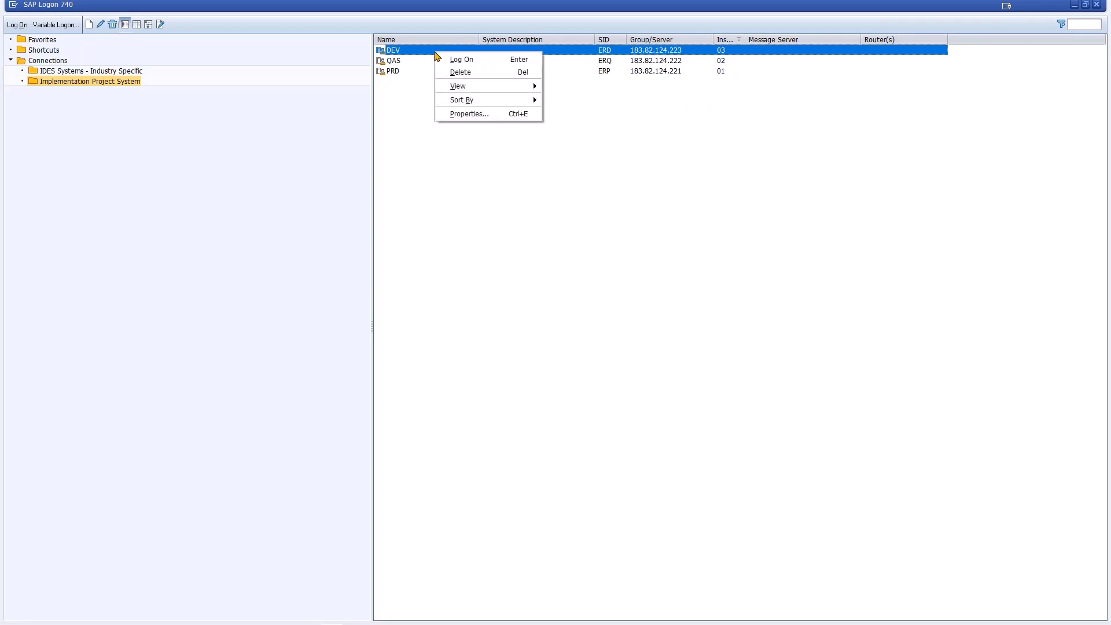
{"action": "mouse_move", "coordinate": [499, 106]}
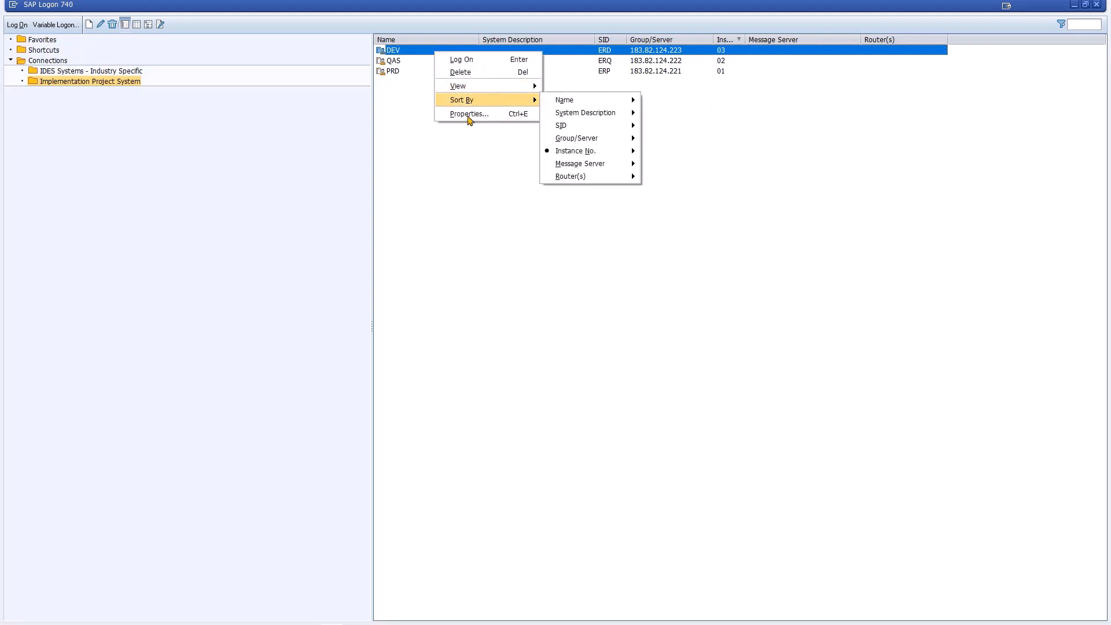
{"action": "left_click", "coordinate": [484, 186]}
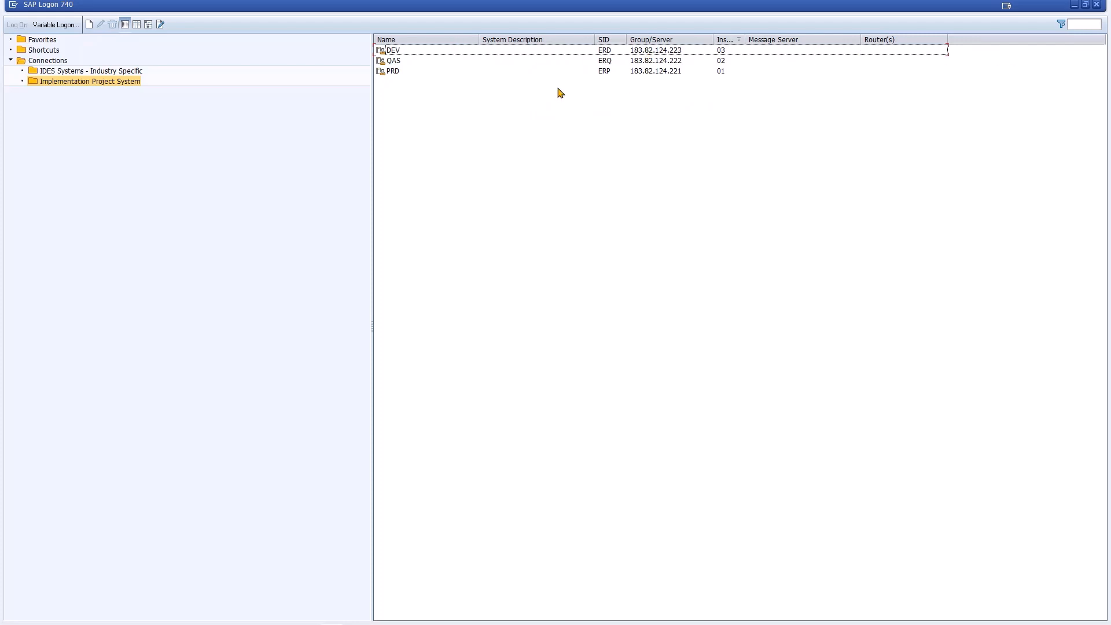
{"action": "right_click", "coordinate": [446, 51]}
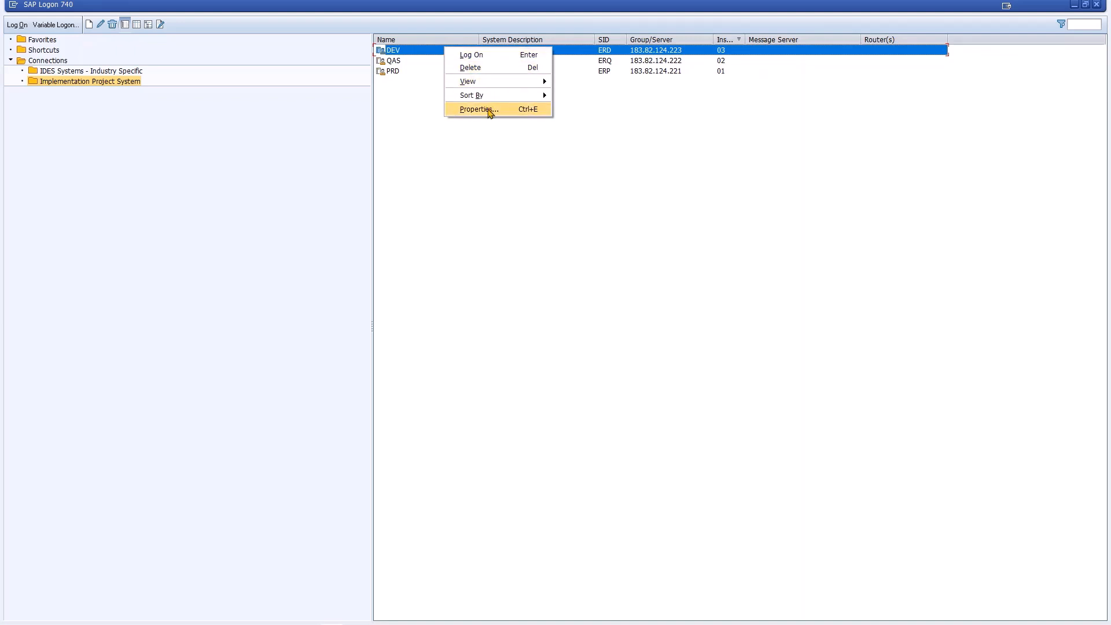
{"action": "left_click", "coordinate": [481, 109]}
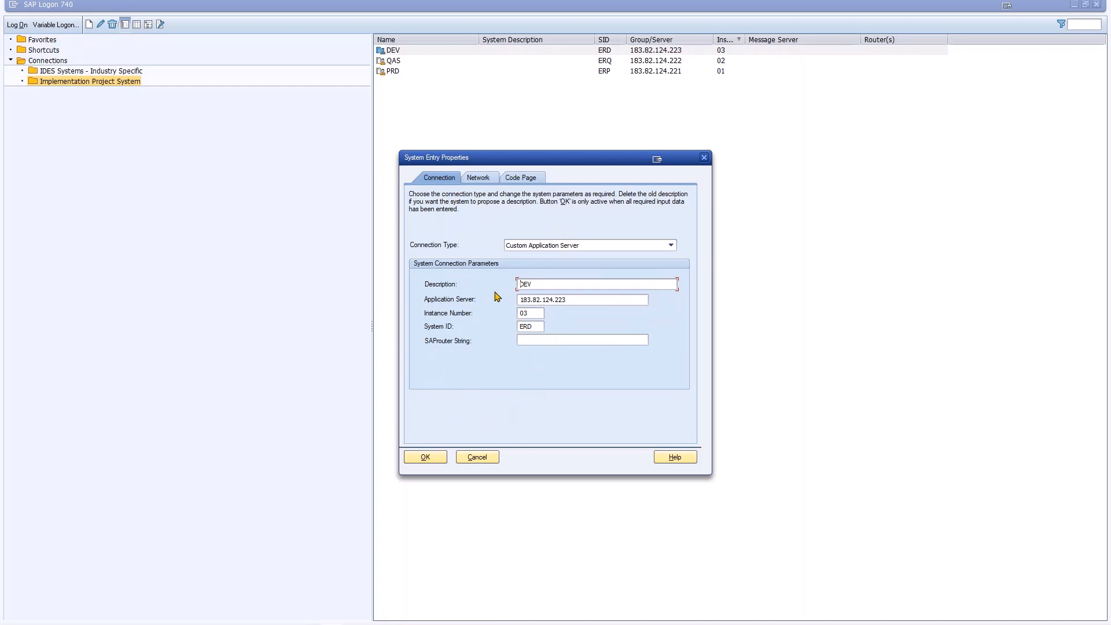
{"action": "left_click", "coordinate": [435, 458]}
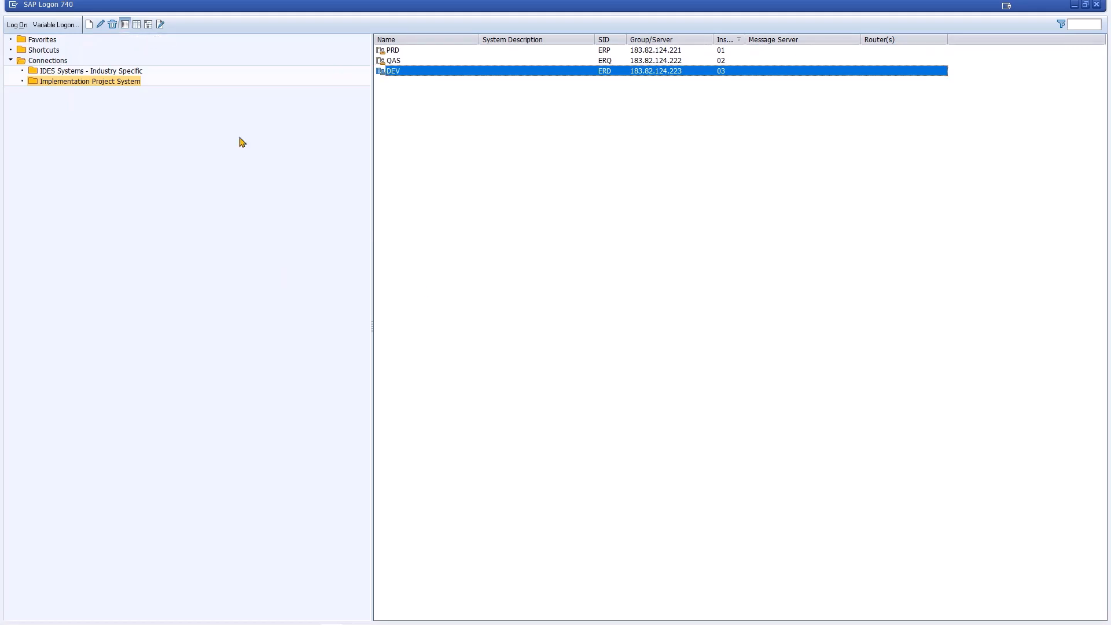
- Try the flat list of all connections, switch to Tree View, and expand both subfolders under Connections
{"action": "left_click", "coordinate": [137, 26]}
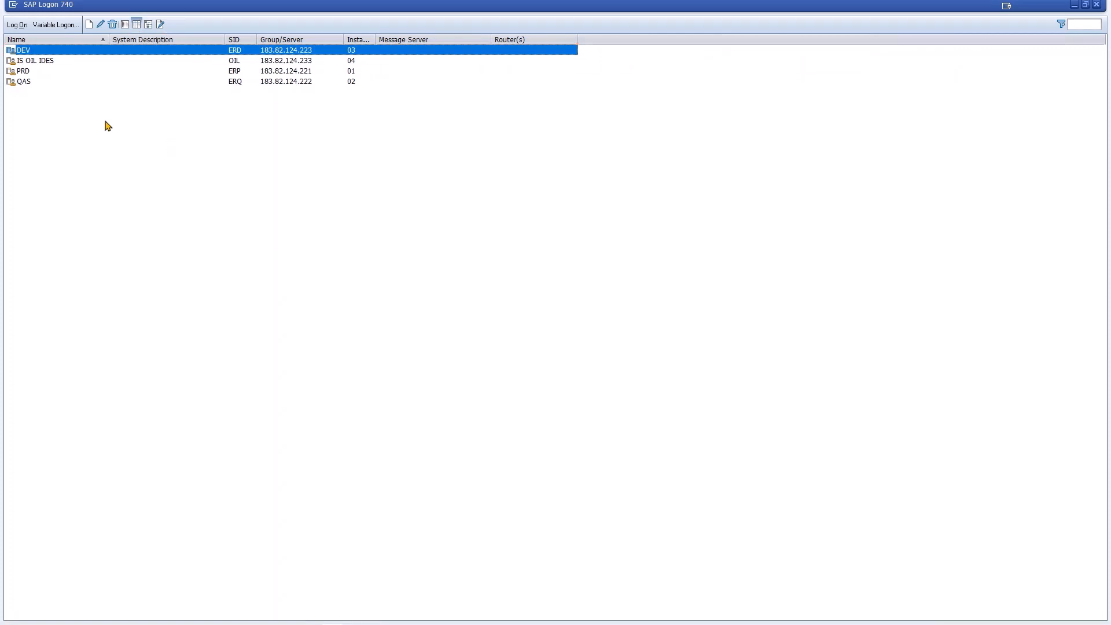
{"action": "left_click", "coordinate": [148, 26]}
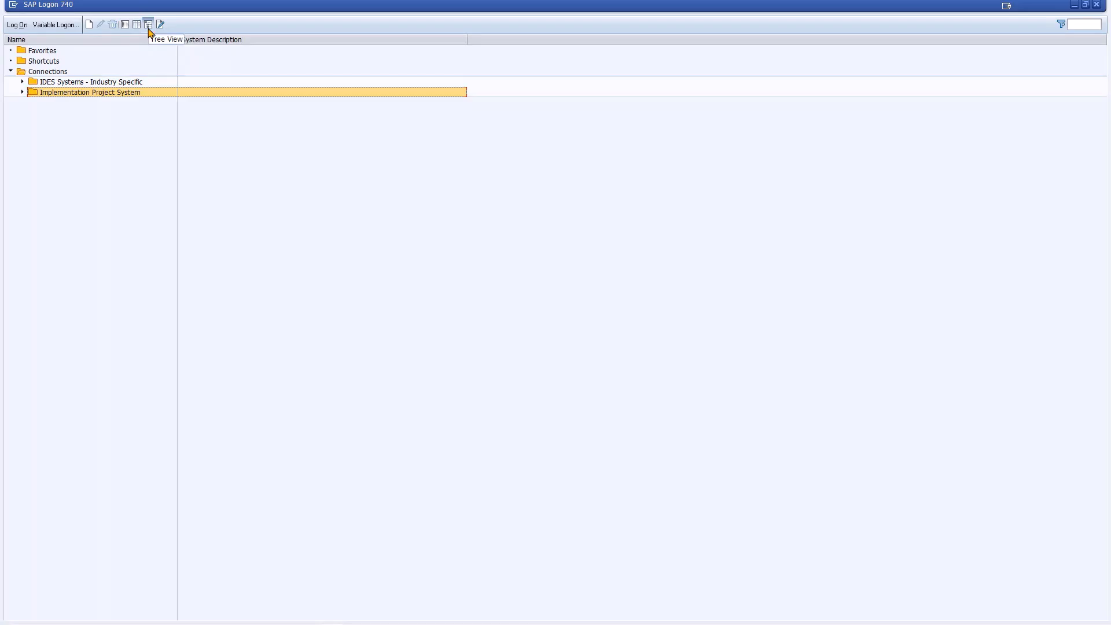
{"action": "left_click", "coordinate": [22, 91]}
{"action": "left_click", "coordinate": [22, 82]}
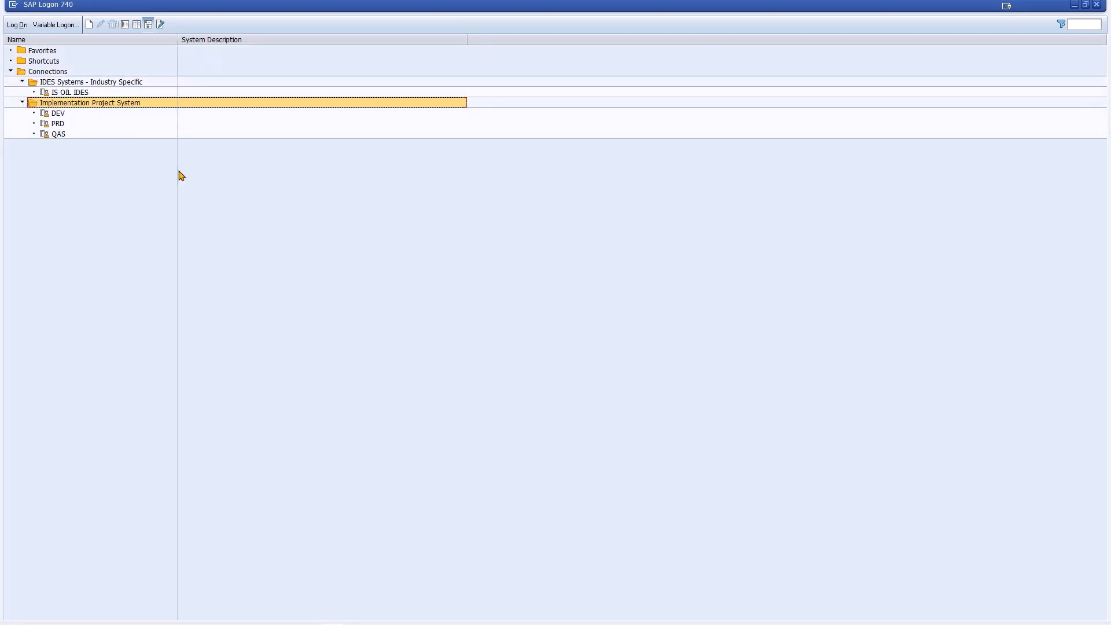